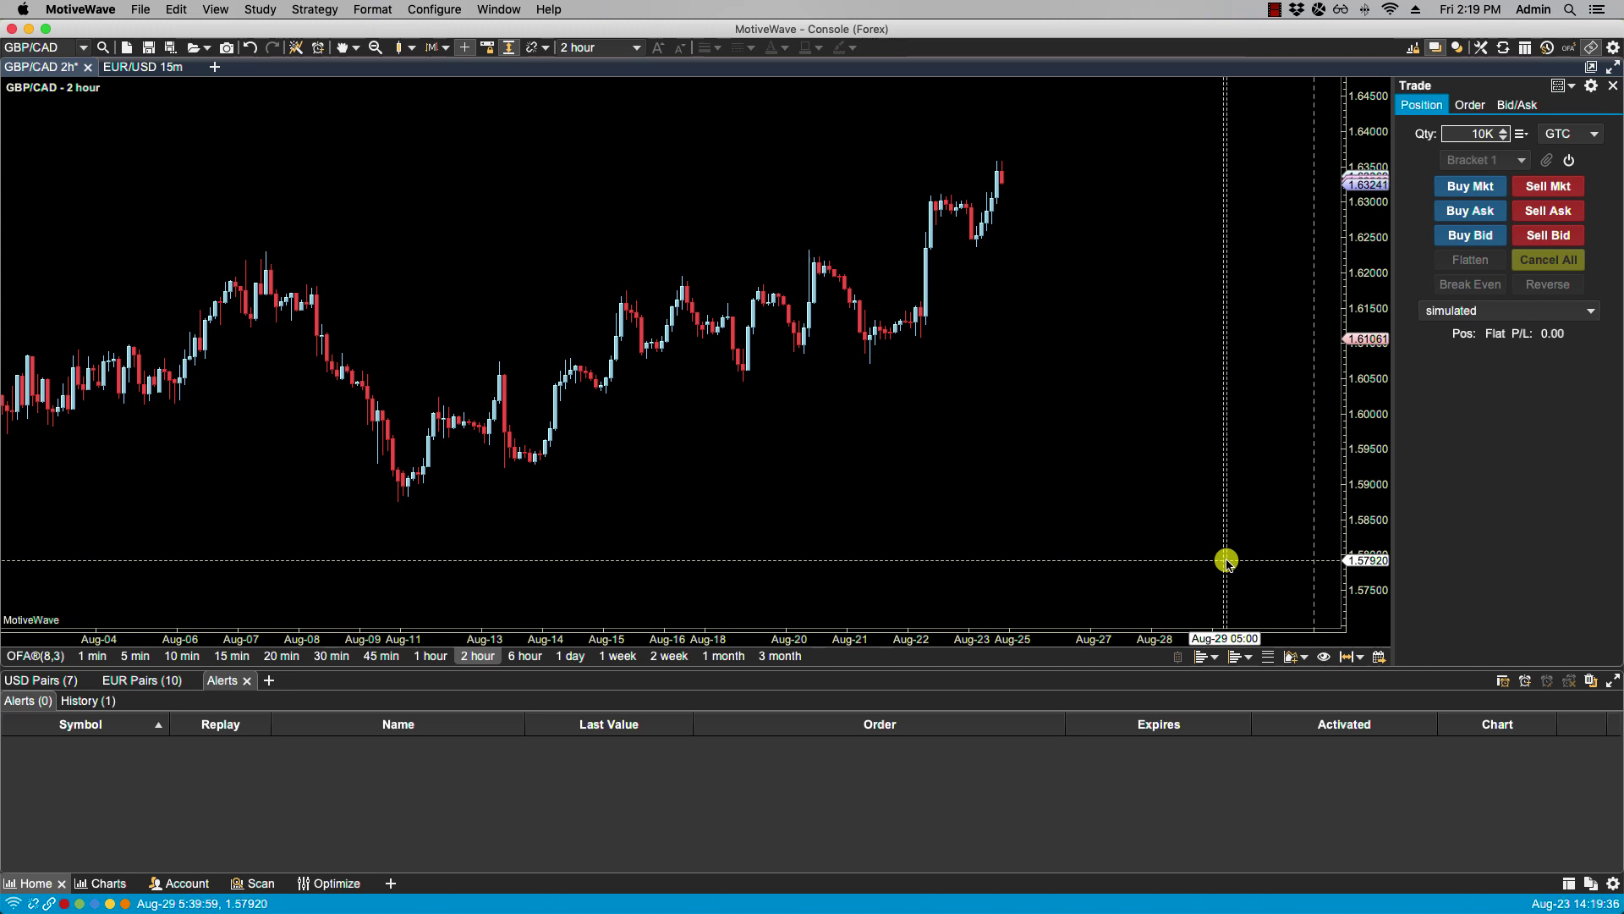
# Show the Components panel and draw a trend line from the Aug 22 low at 1.61038 to 1.62371
pyautogui.click(214, 12)
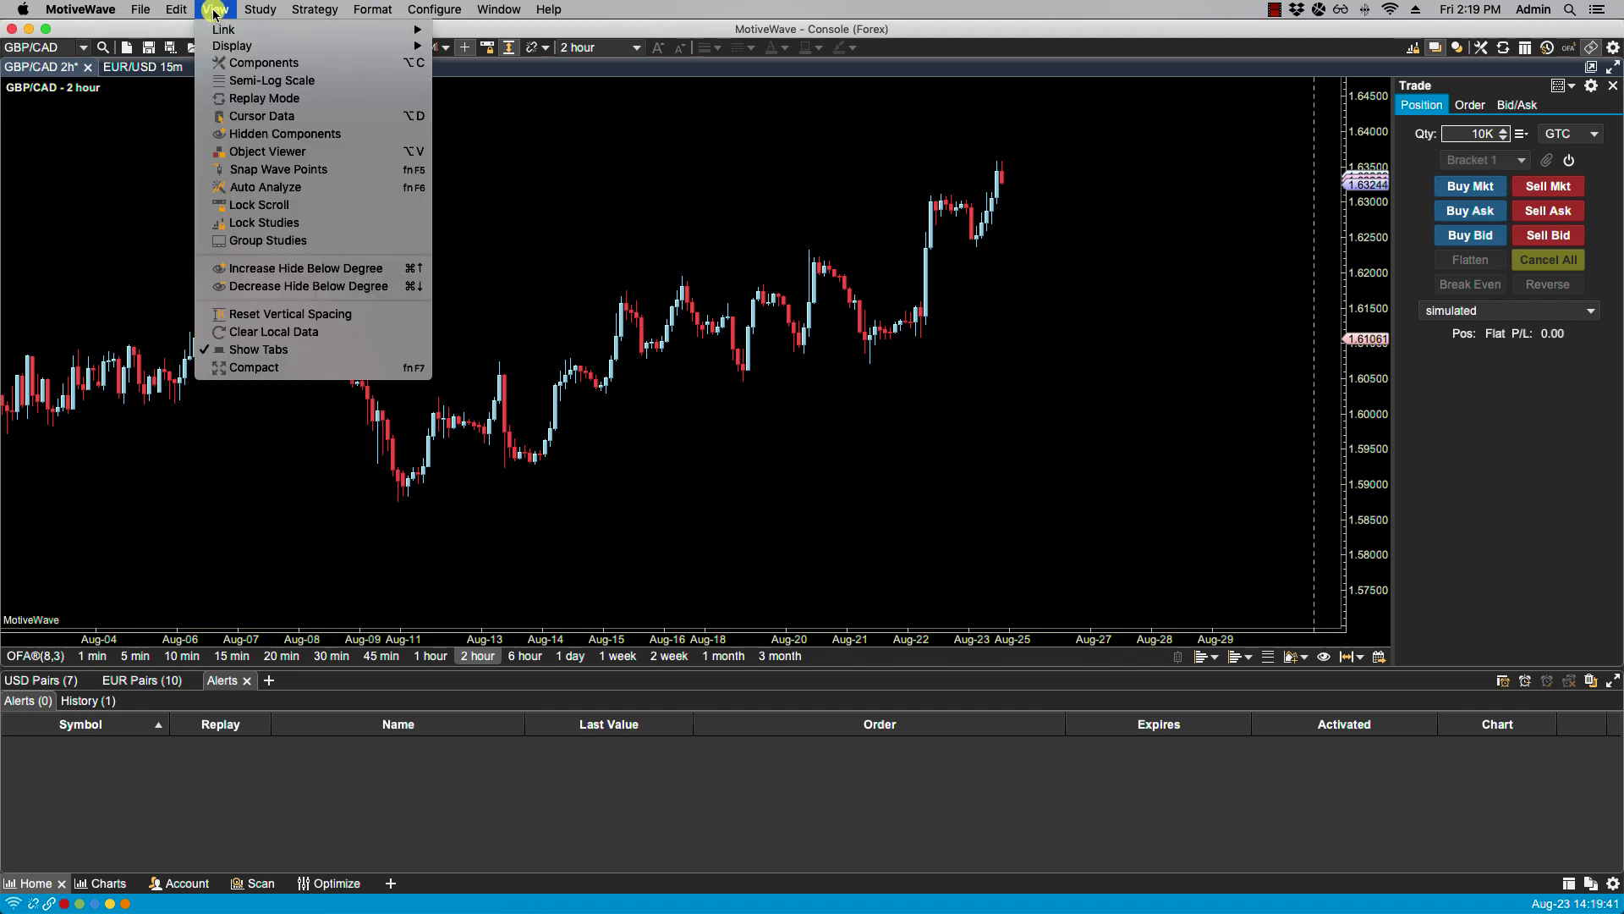
pyautogui.click(240, 62)
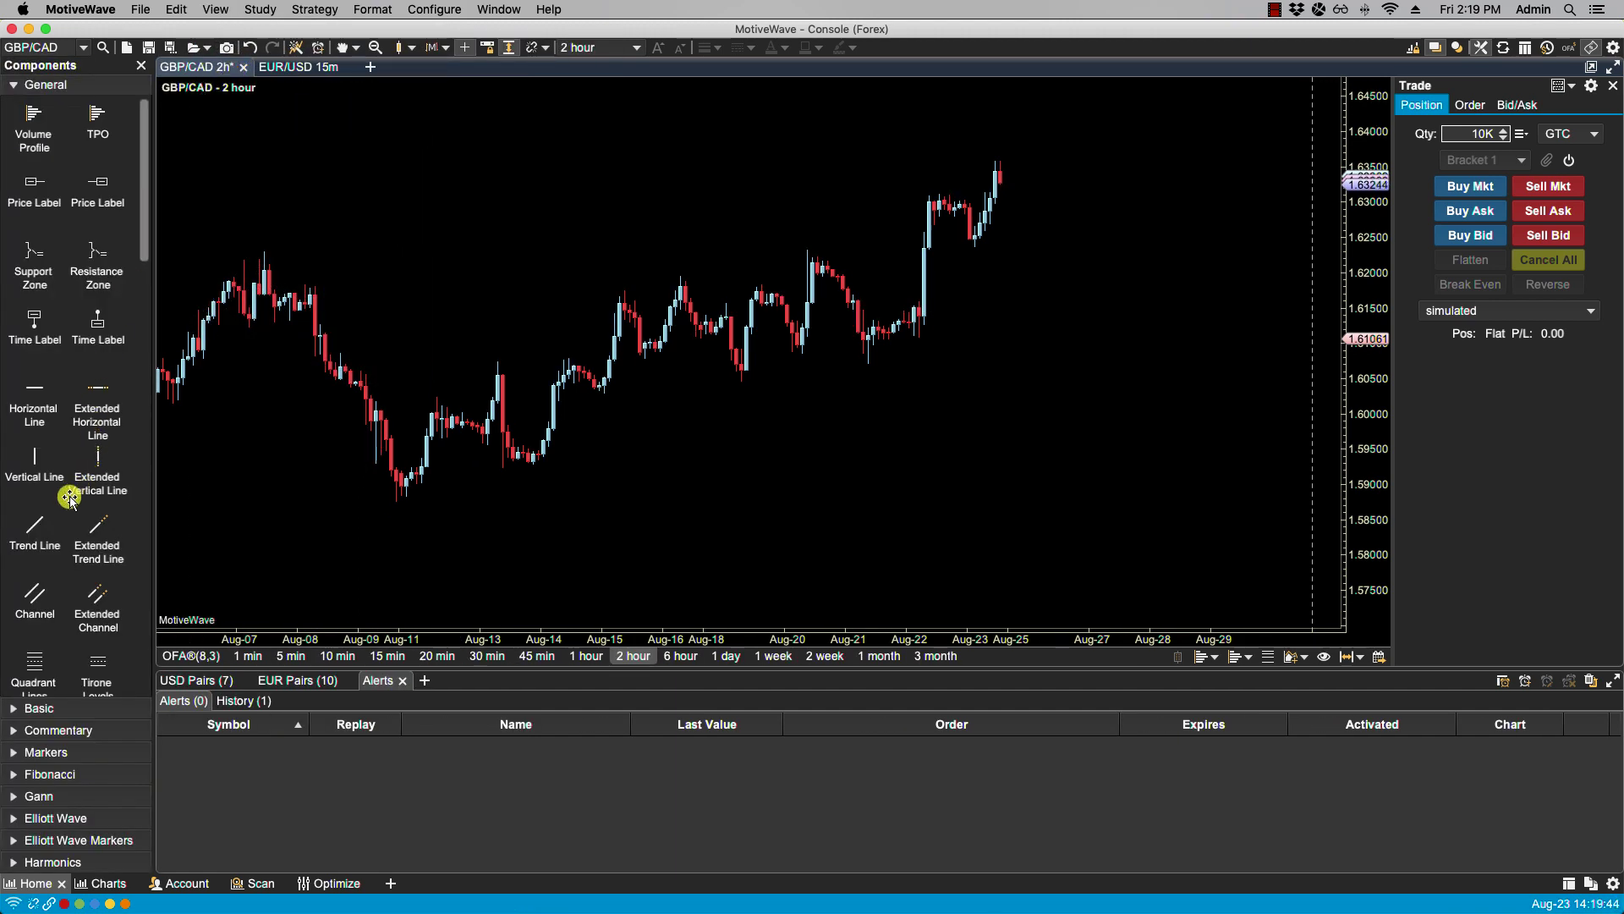
pyautogui.moveTo(33, 526); pyautogui.dragTo(977, 249)
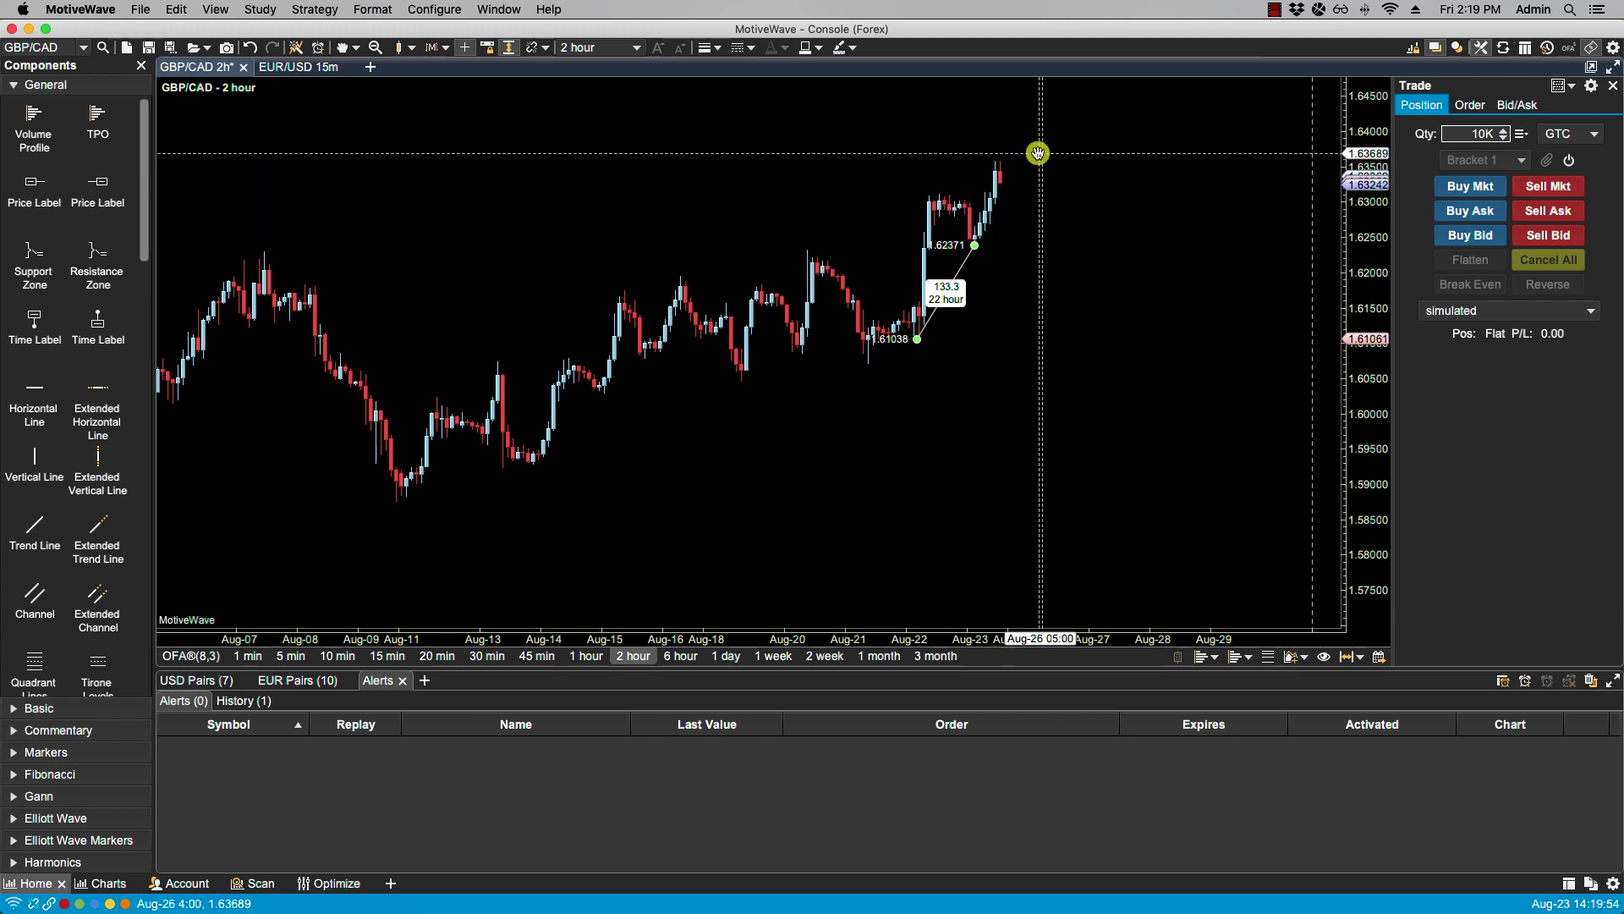
# Extend the trend line's upper end to 1.64217 near Aug 26 and start an alert on it
pyautogui.rightClick(973, 245)
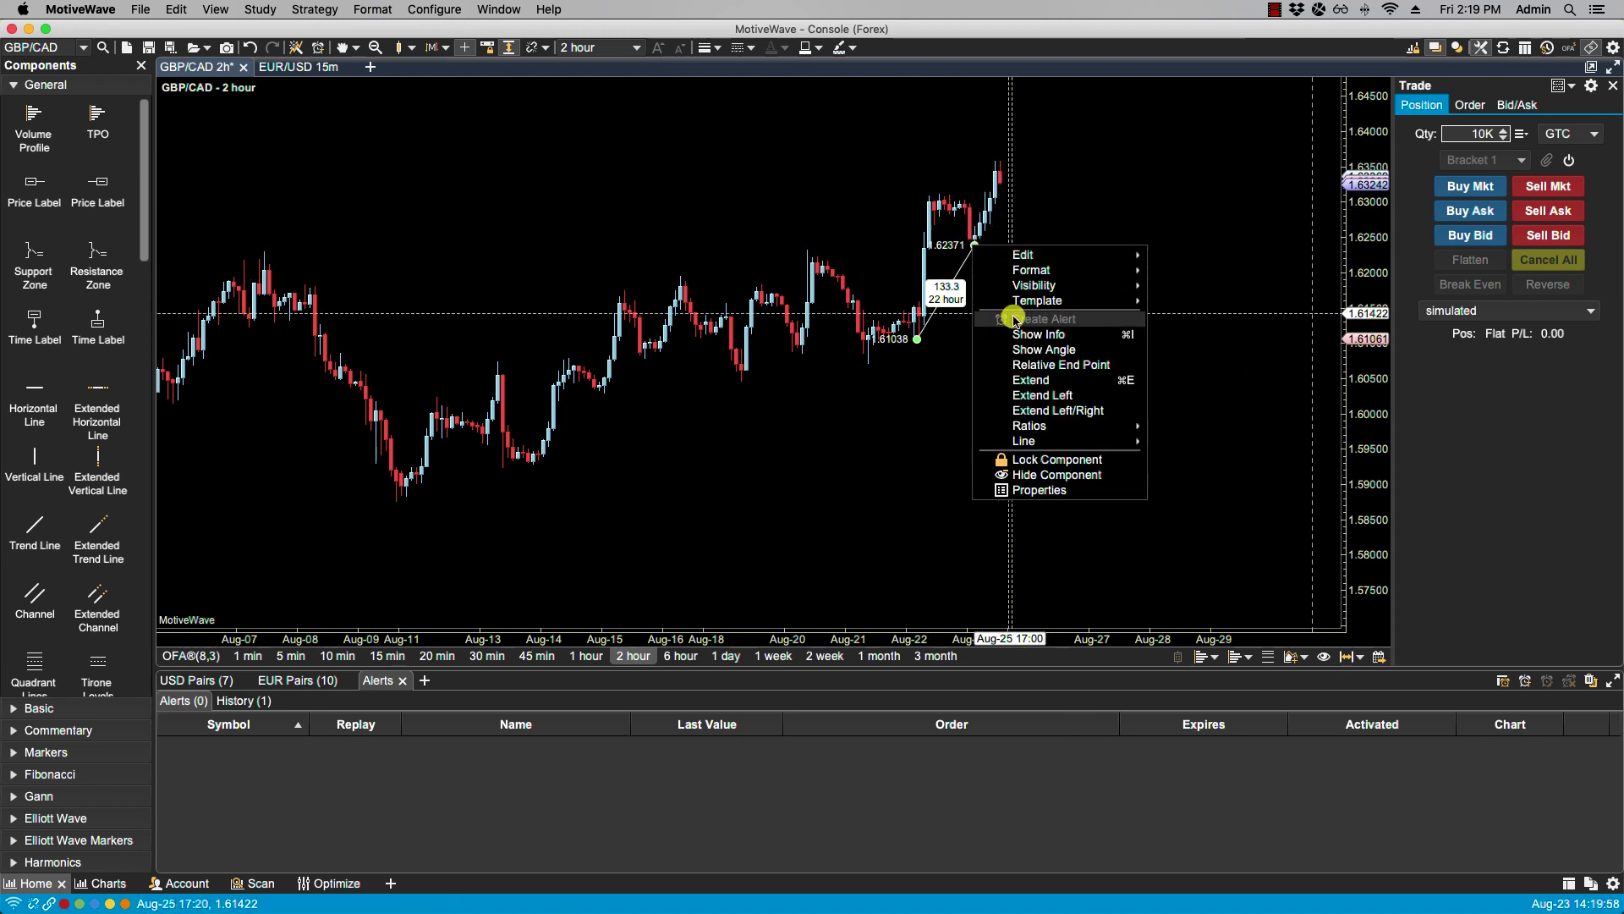
pyautogui.click(1042, 197)
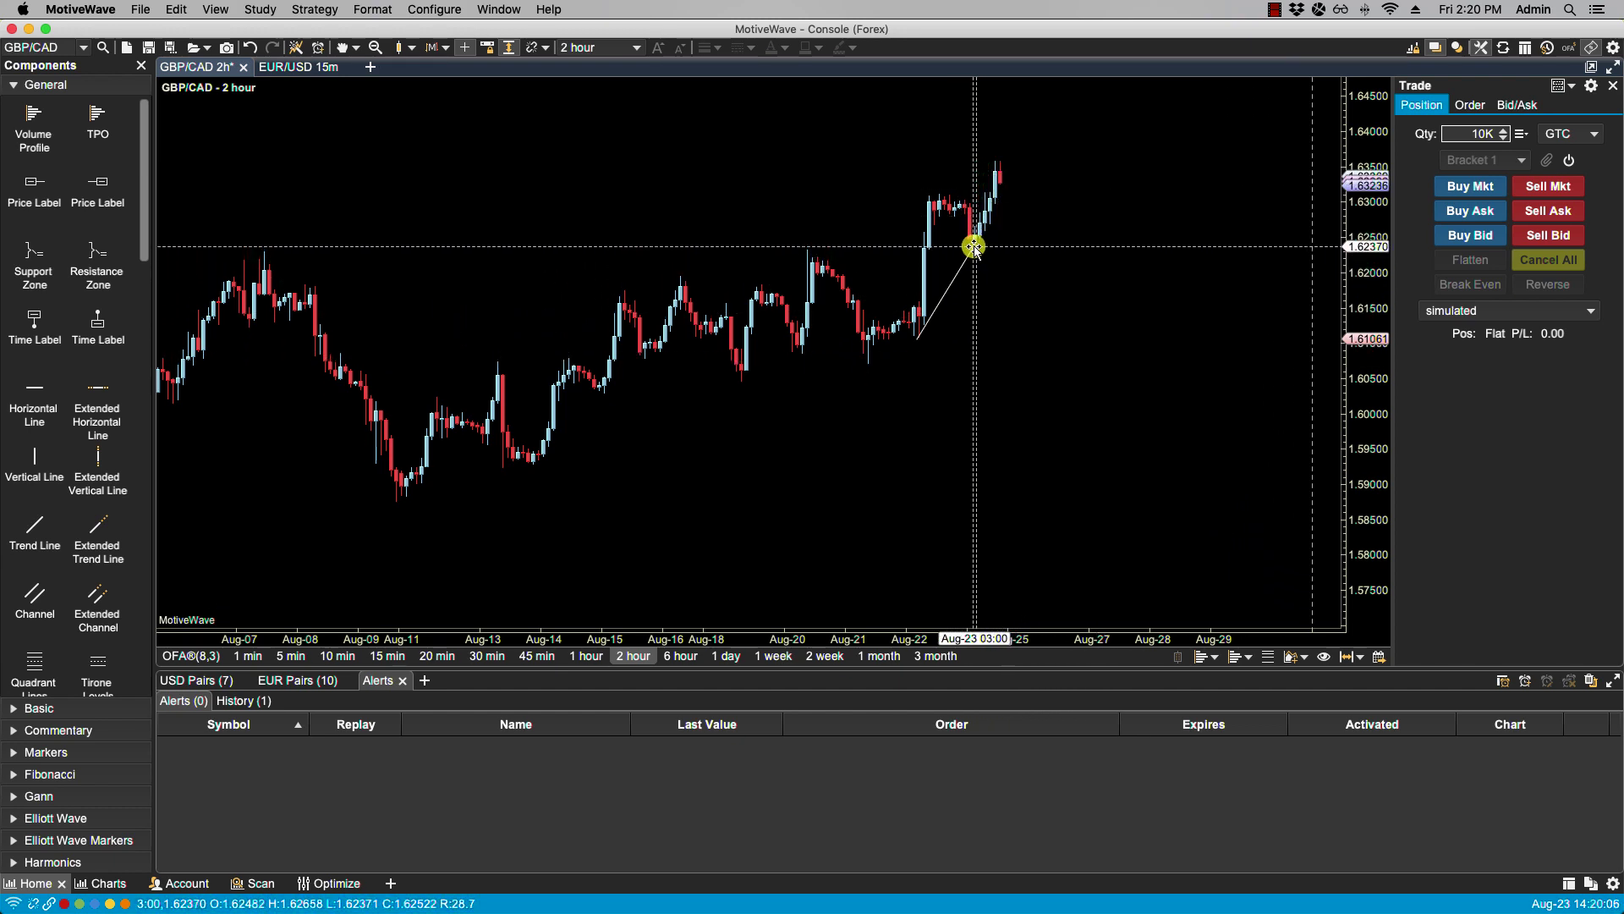
pyautogui.moveTo(974, 246); pyautogui.dragTo(1070, 117)
pyautogui.rightClick(1065, 165)
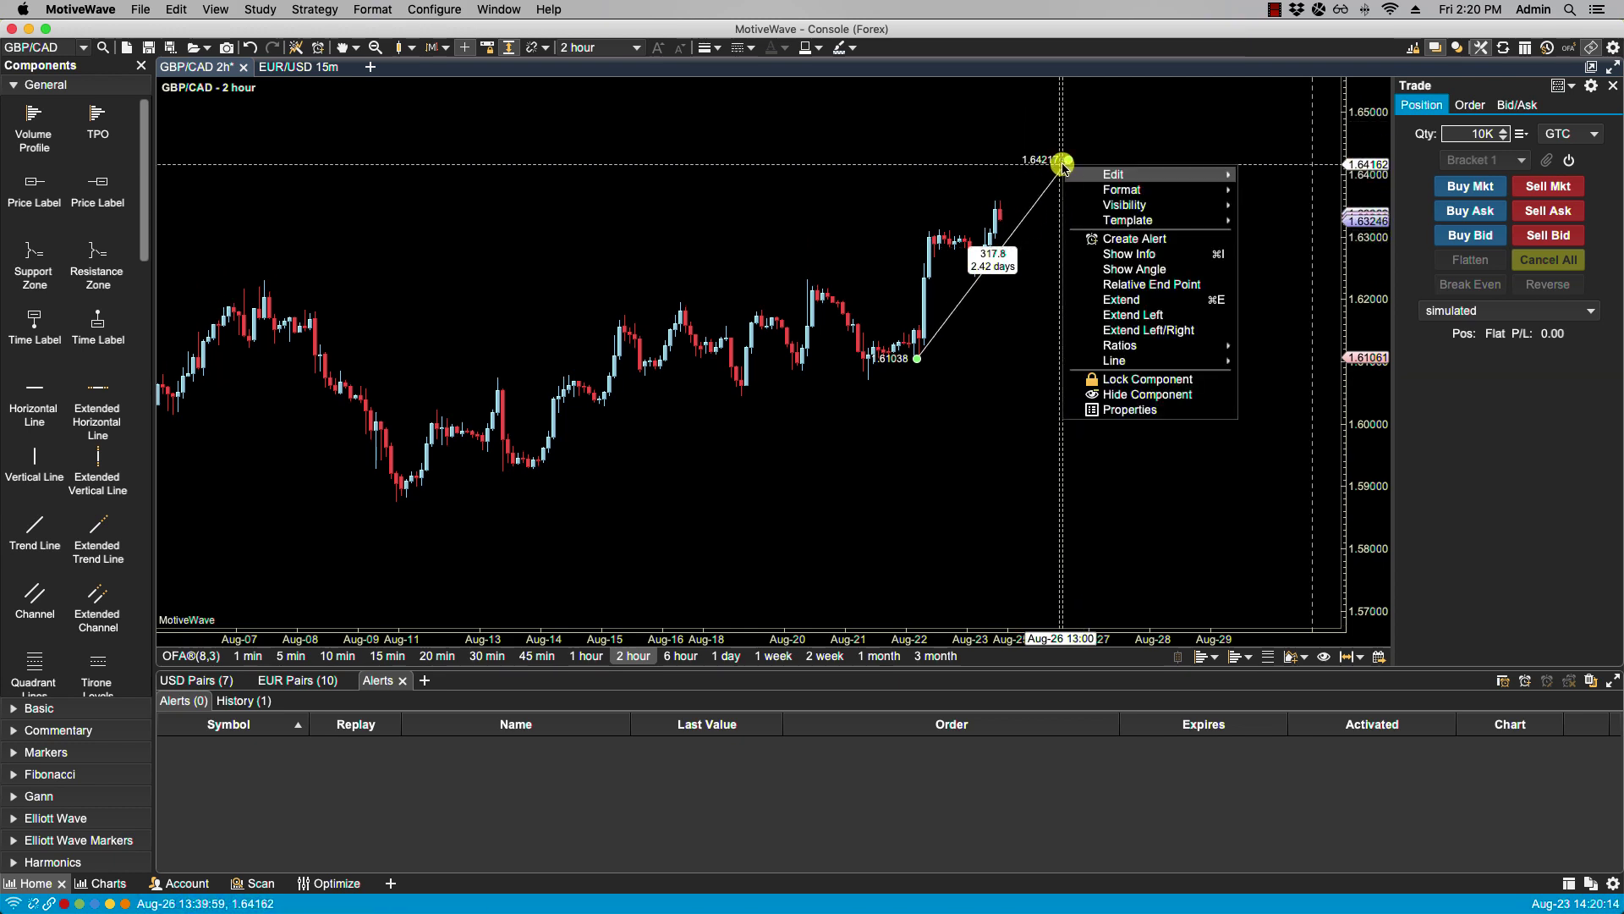
pyautogui.click(1117, 239)
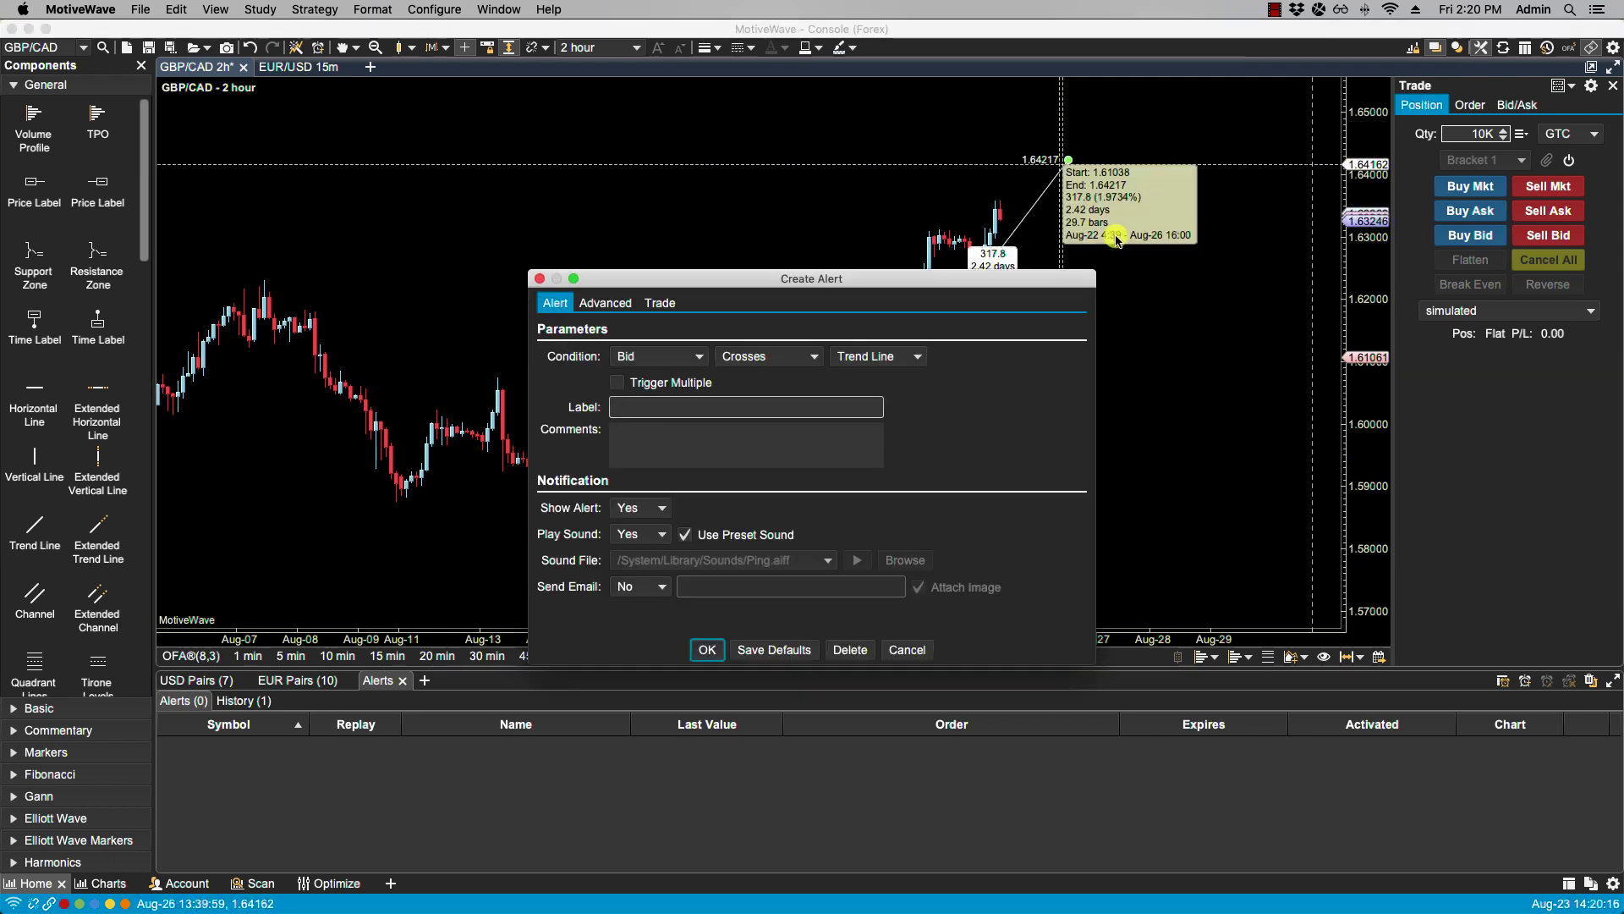
pyautogui.click(699, 359)
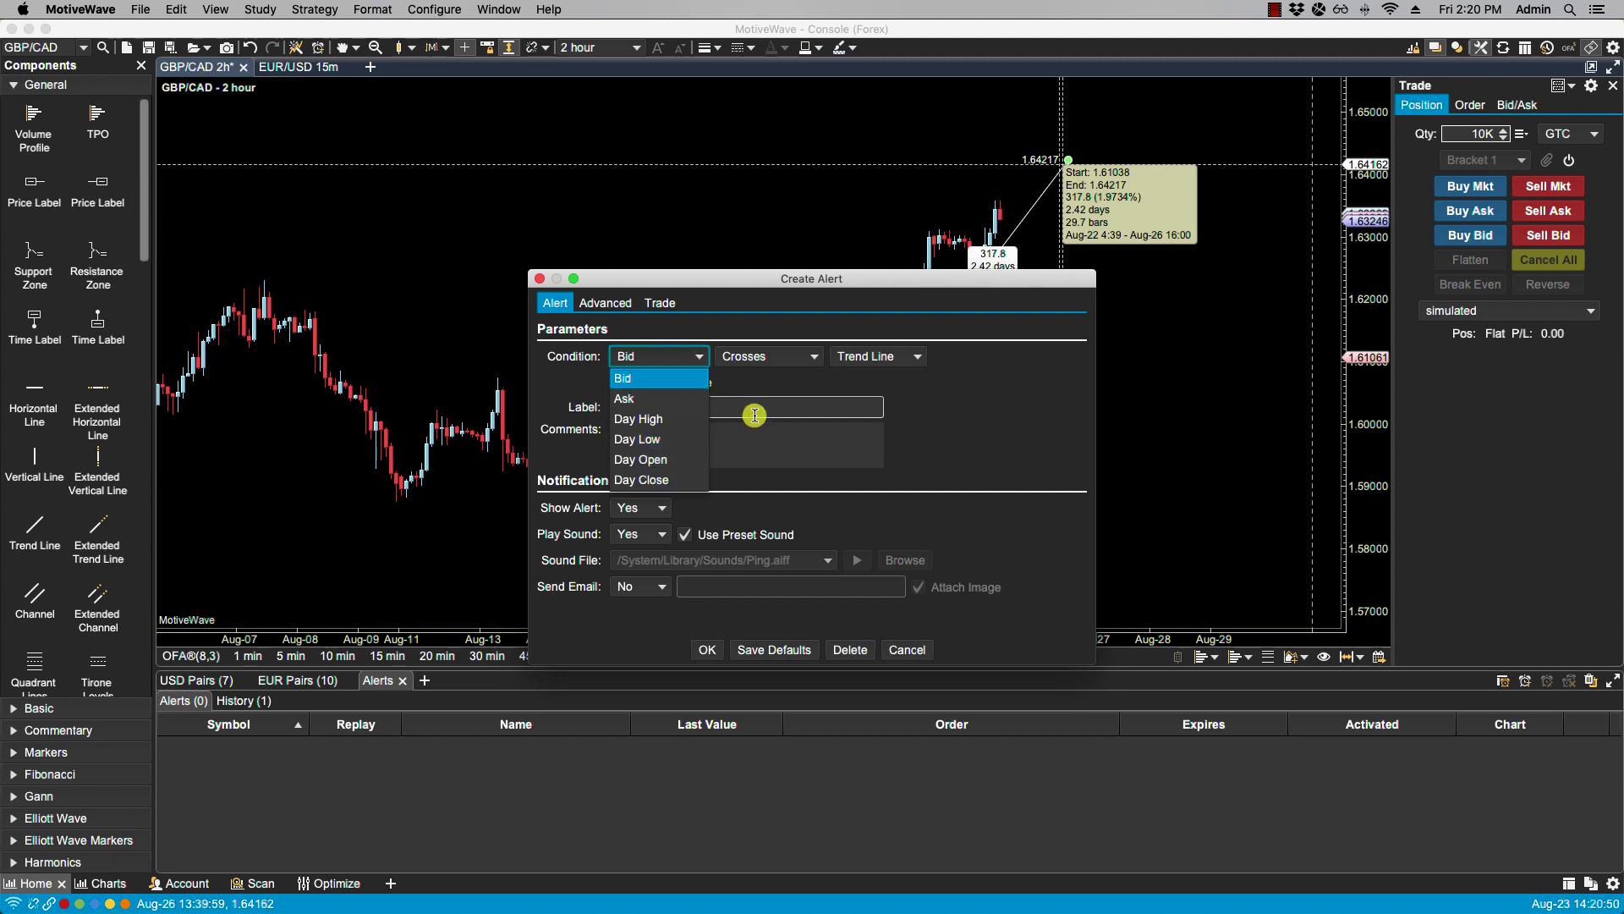
pyautogui.click(828, 381)
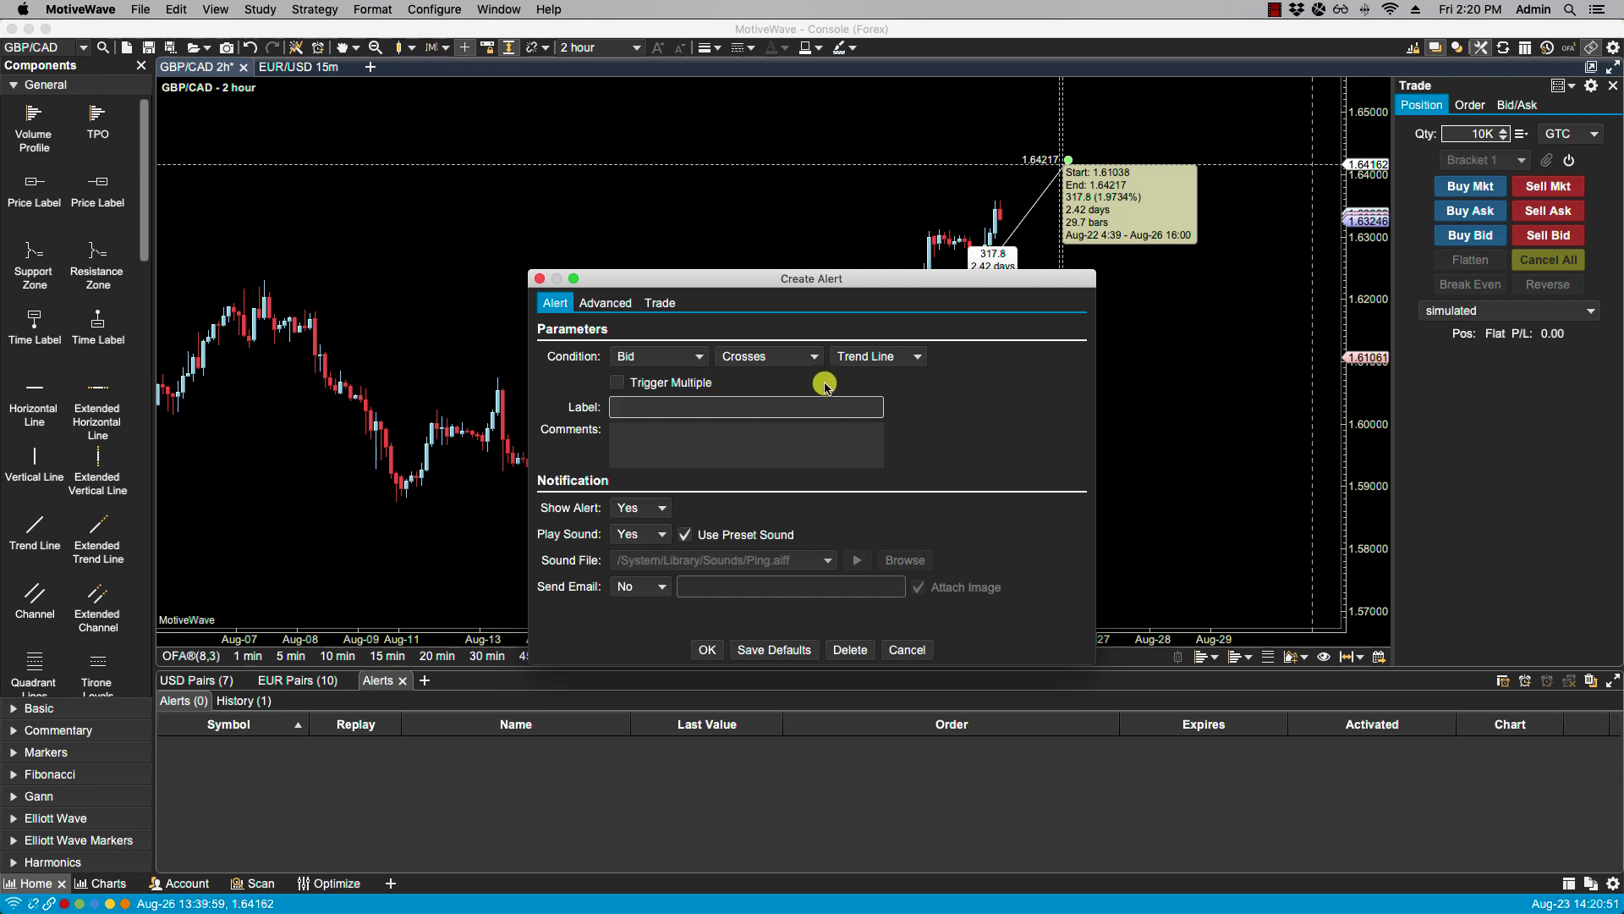
pyautogui.click(918, 360)
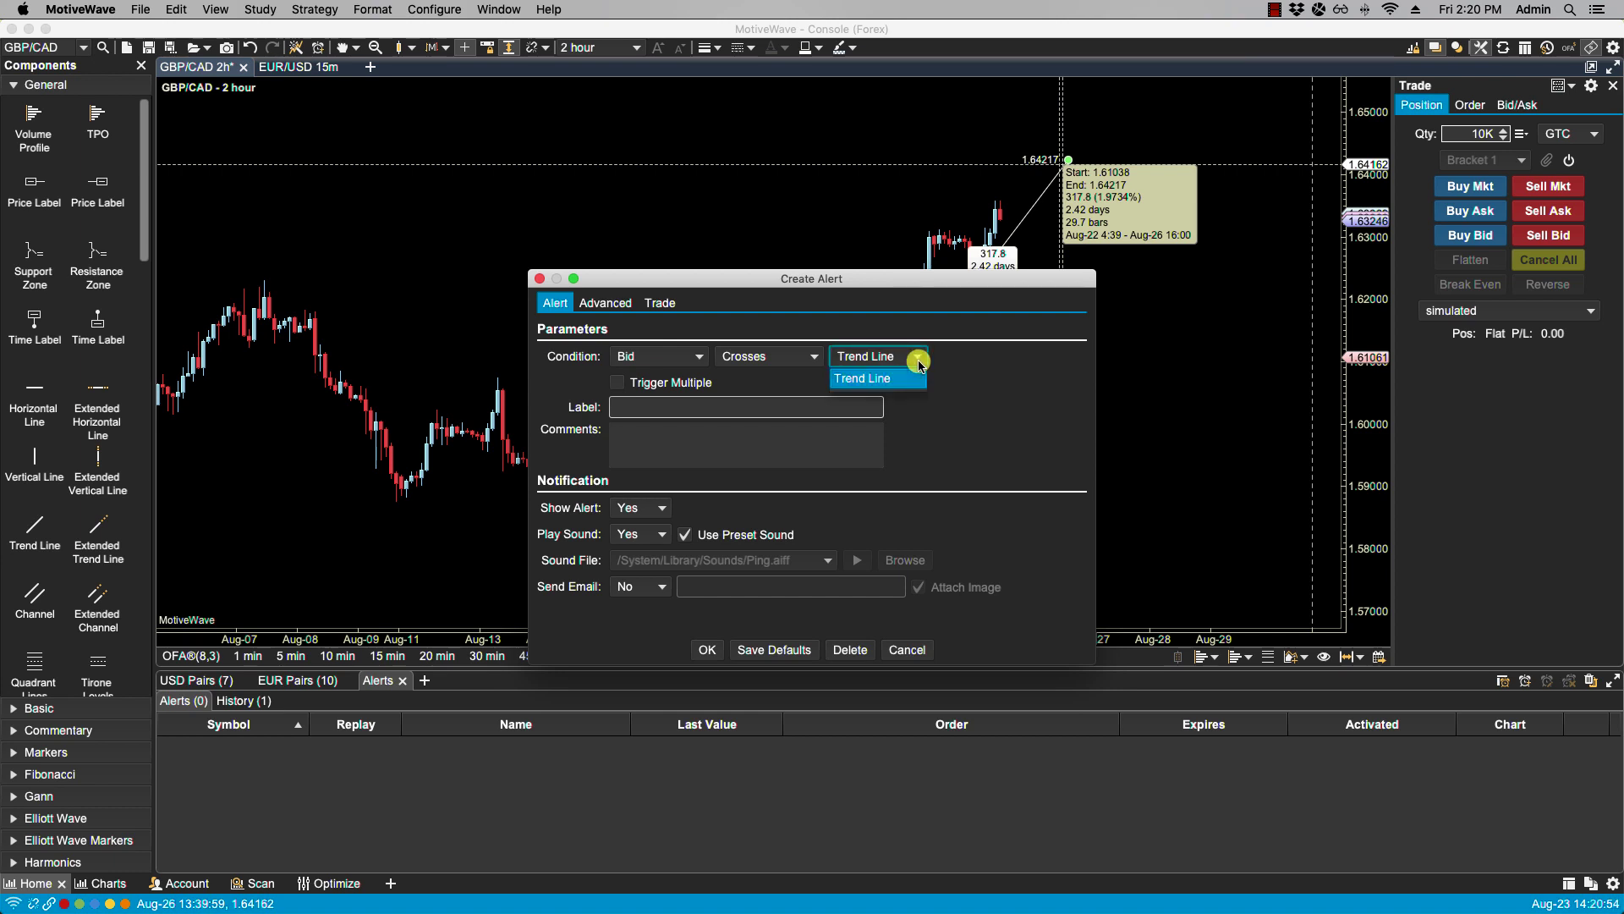
pyautogui.click(813, 360)
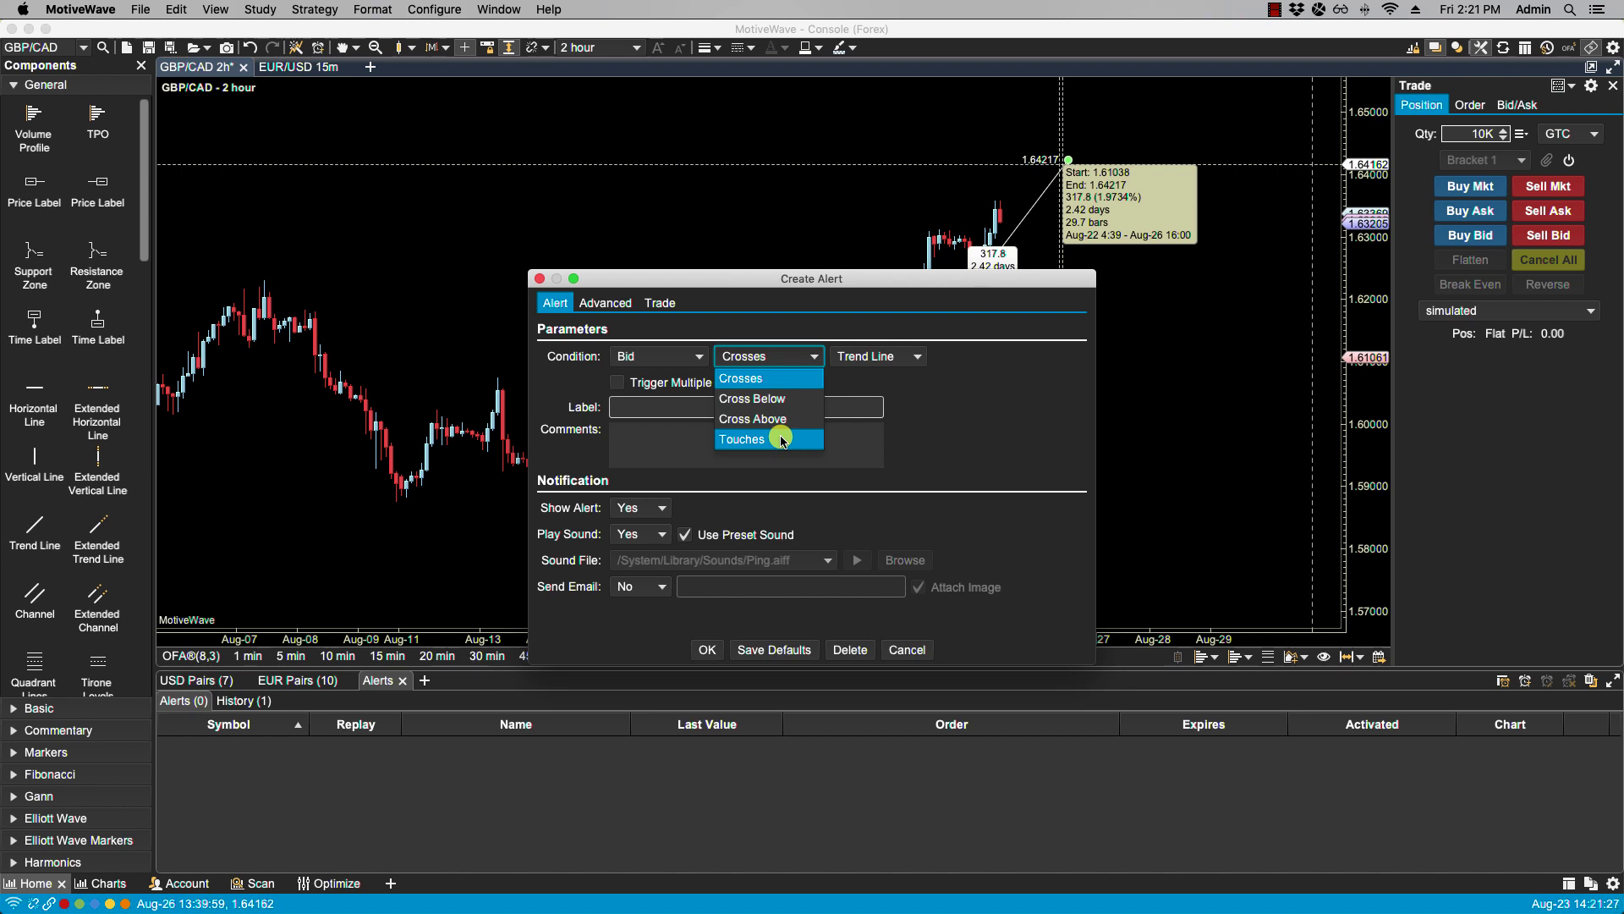
# Keep Crosses as the alert condition in Create Alert
pyautogui.click(937, 407)
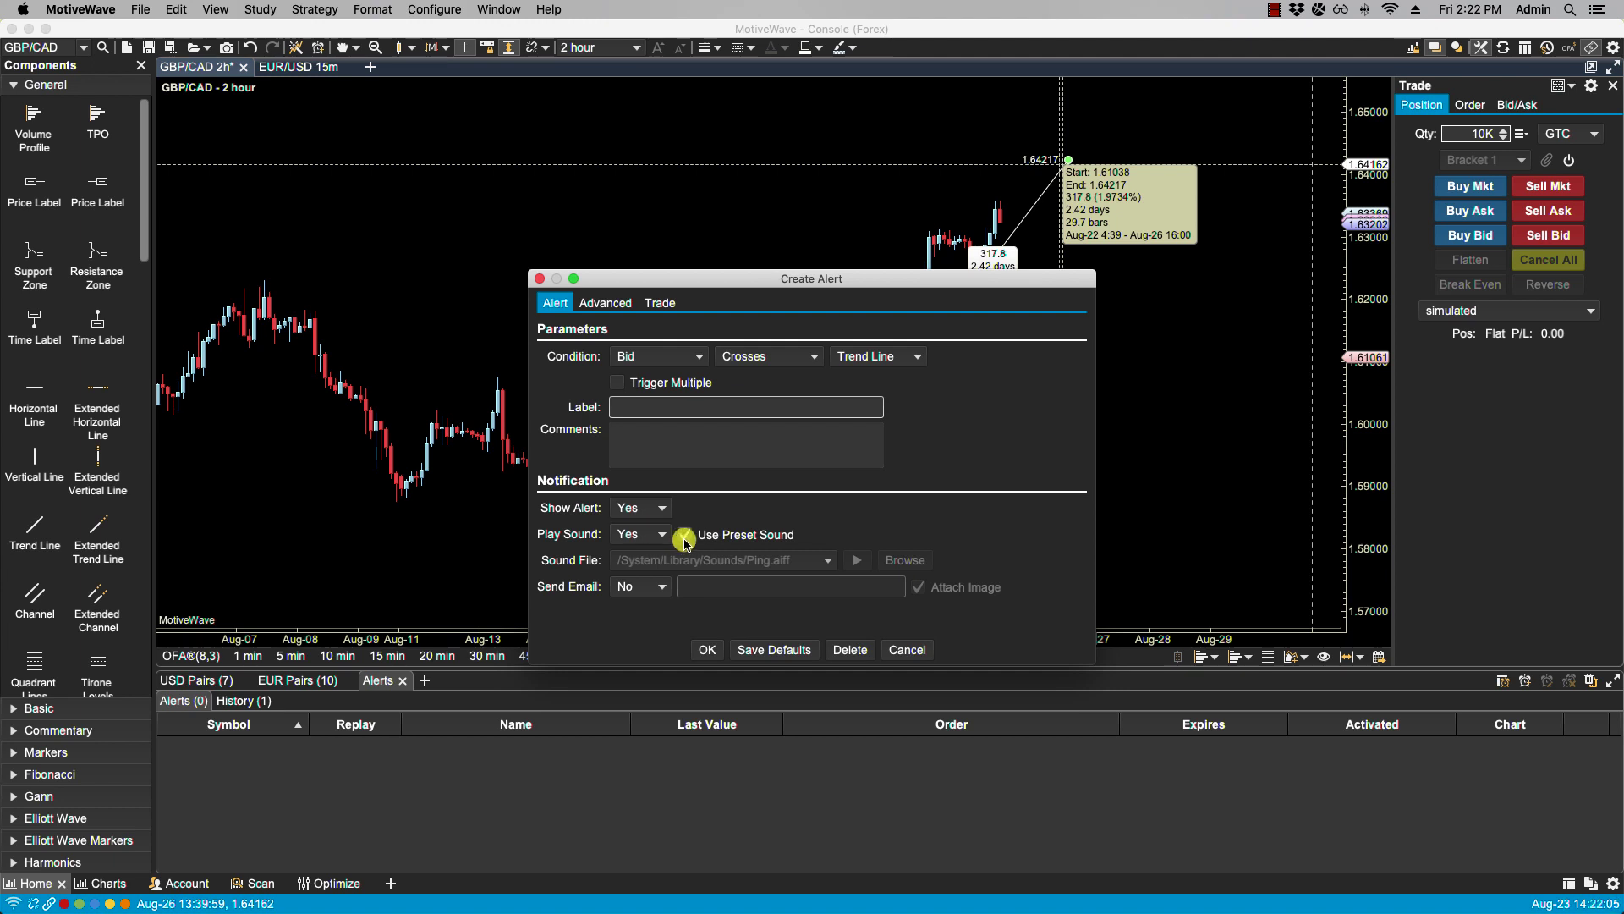
# Browse the Sounds folder for a custom sound, then cancel and keep the preset Ping sound
pyautogui.click(685, 535)
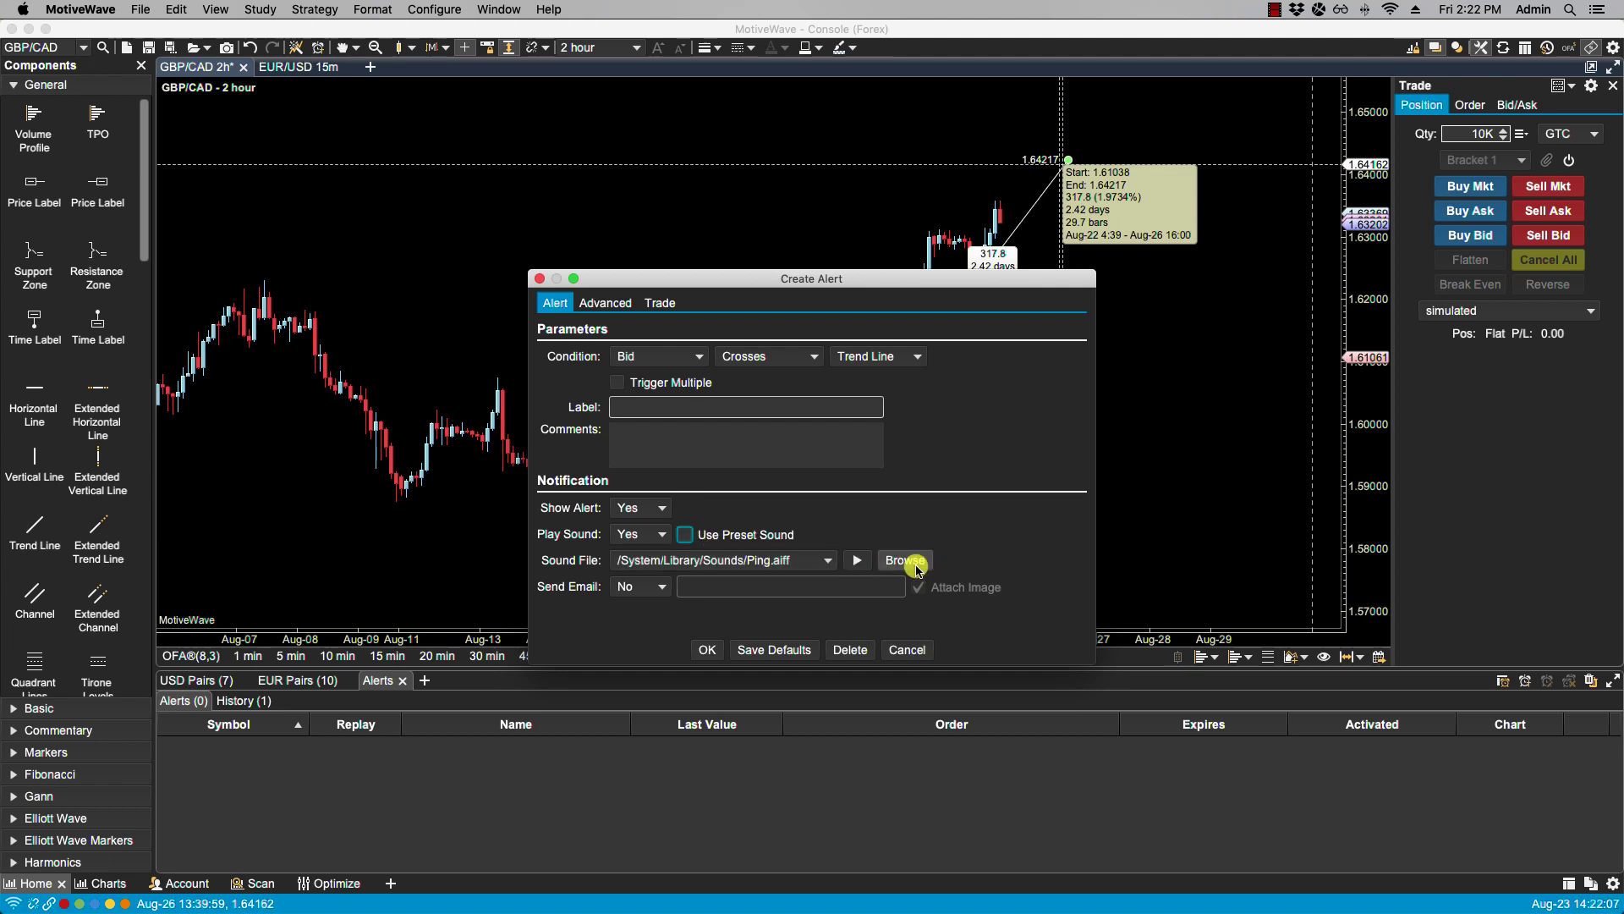
pyautogui.click(910, 565)
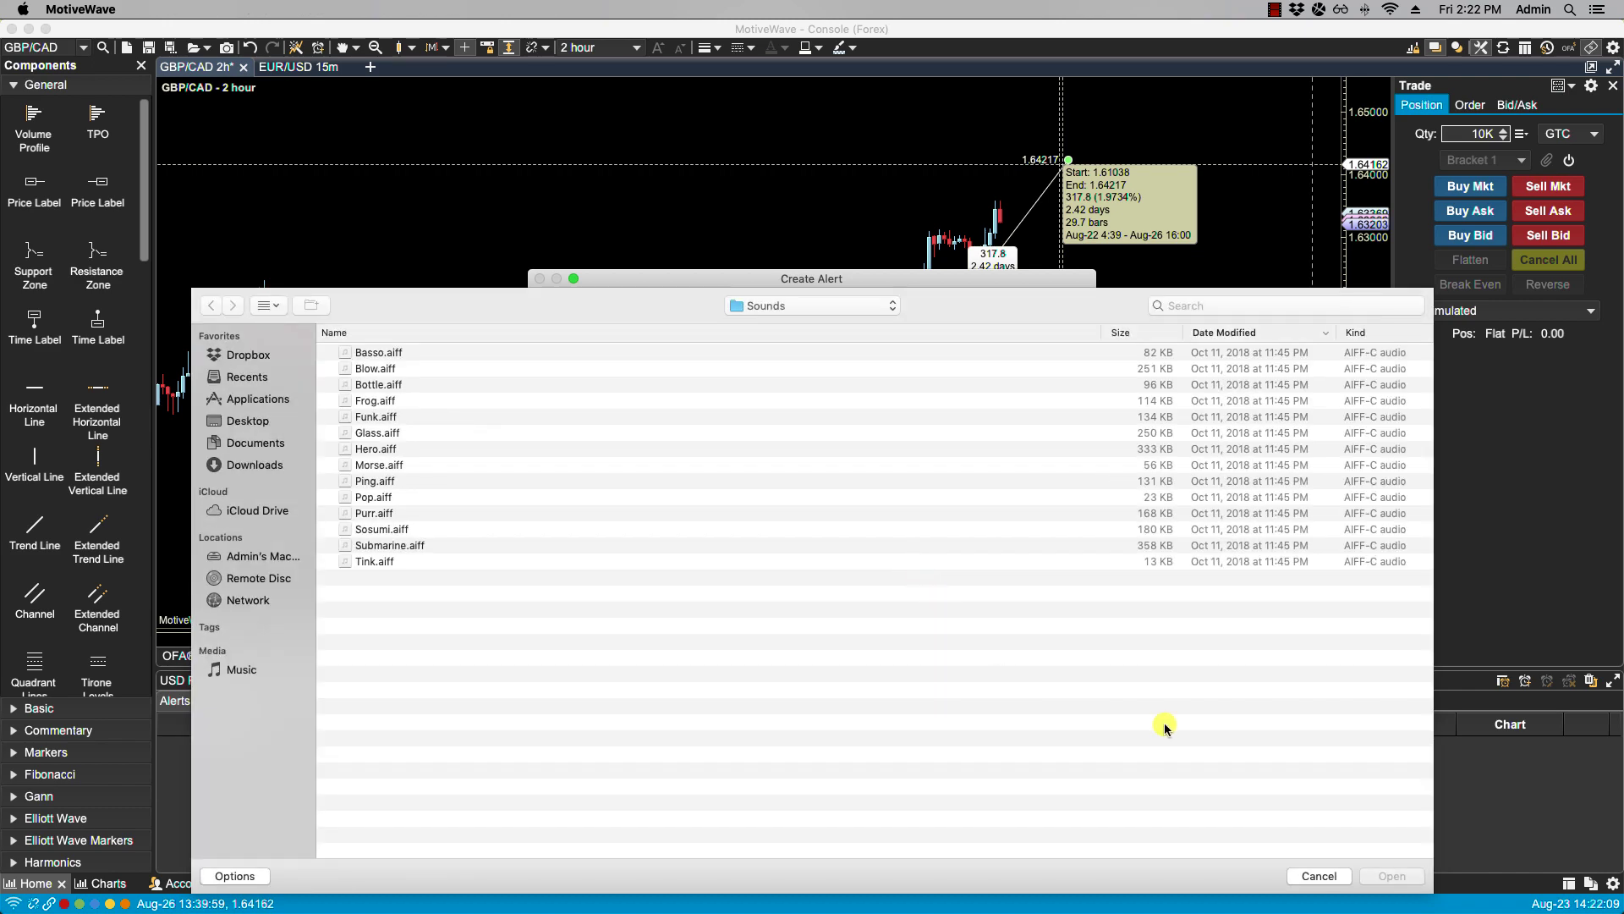
pyautogui.click(1318, 876)
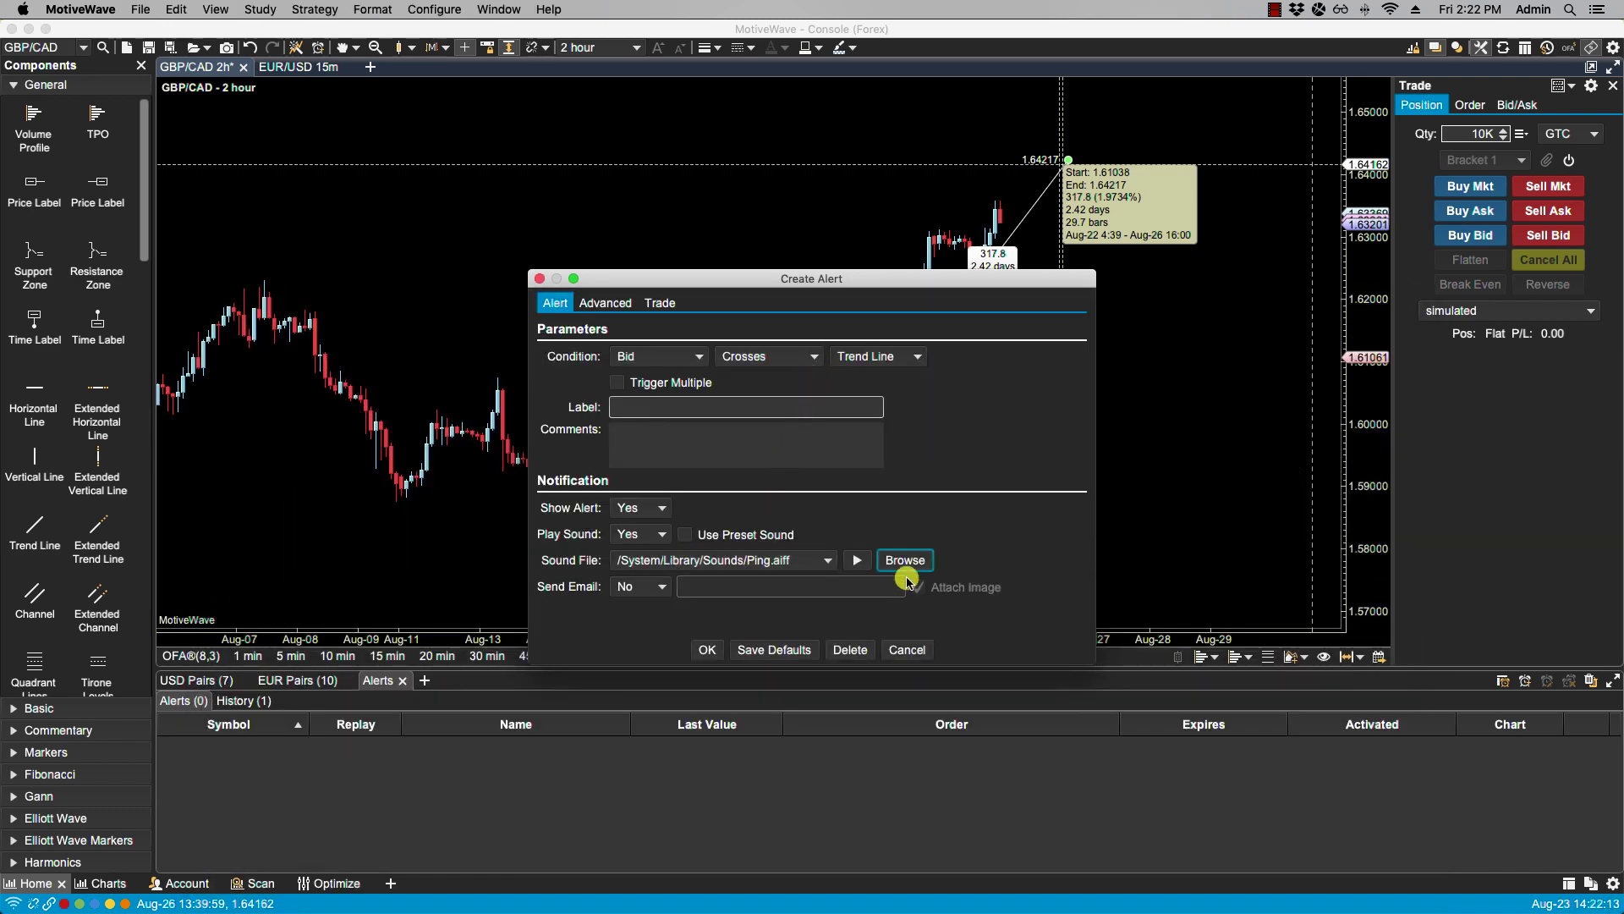
pyautogui.click(685, 536)
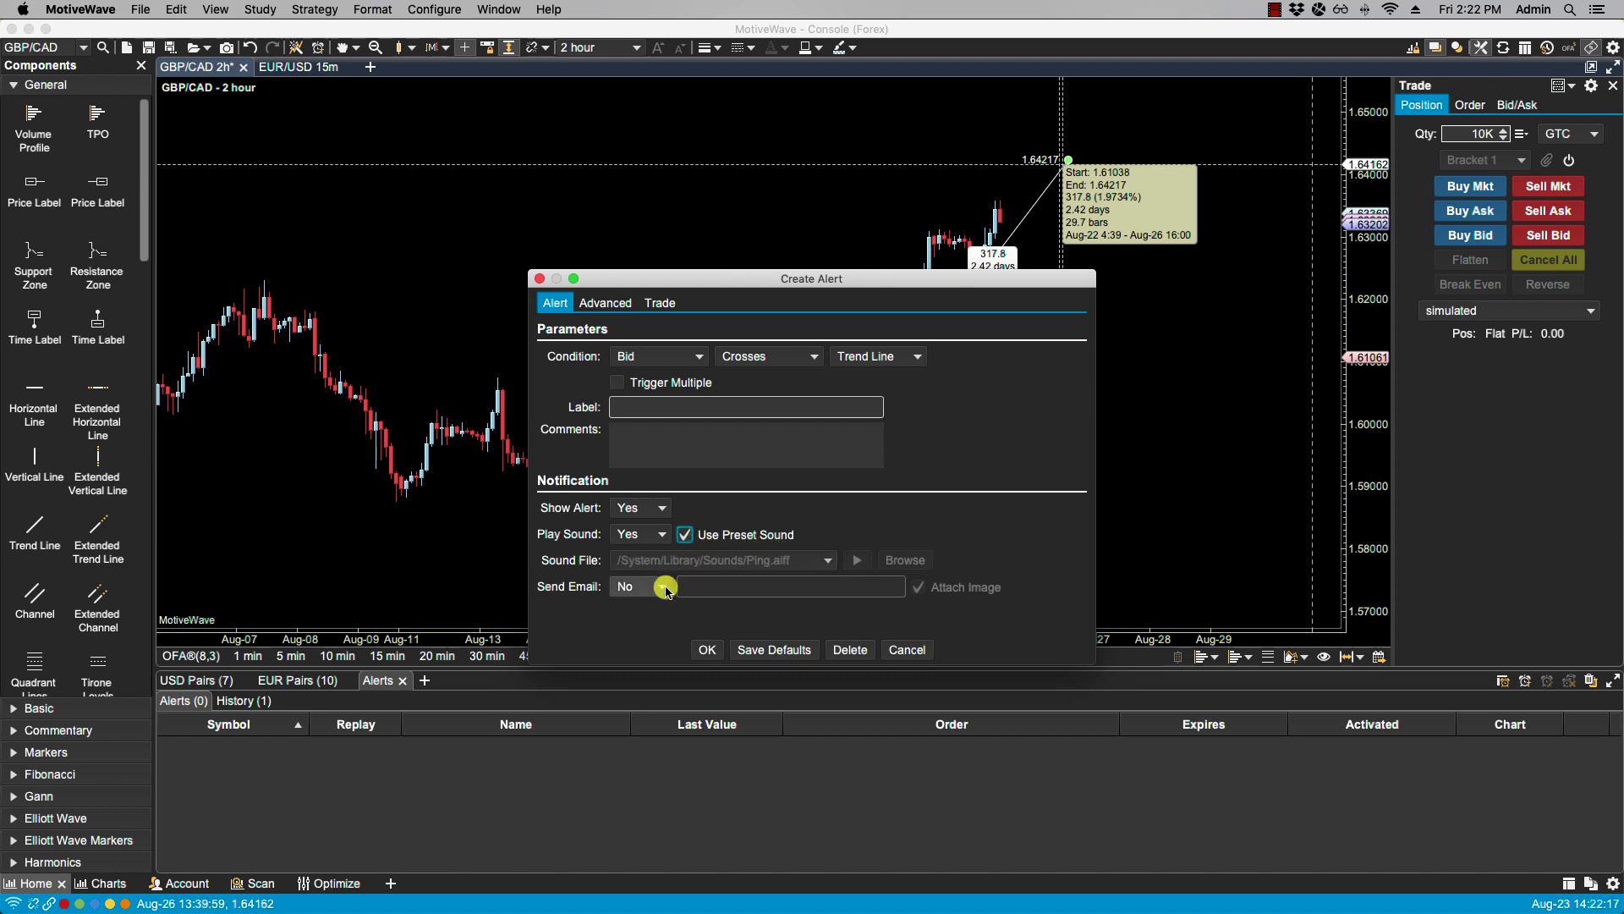
# Set the alert's Send Email to Yes and acknowledge the Email Not Configured warning
pyautogui.click(664, 586)
pyautogui.click(658, 608)
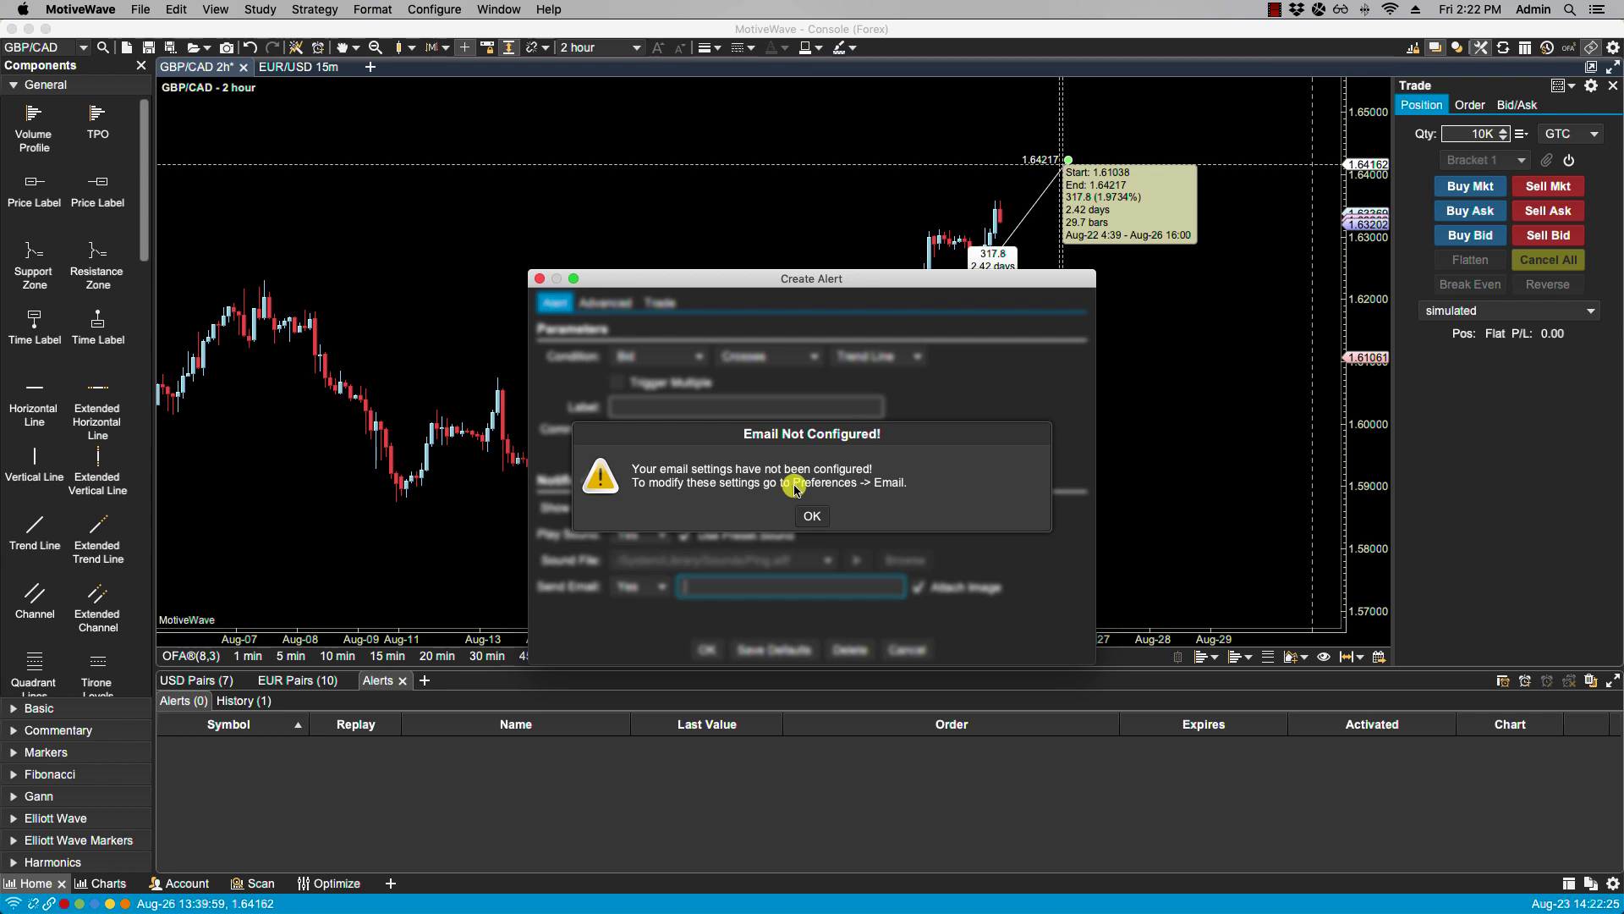
pyautogui.click(814, 514)
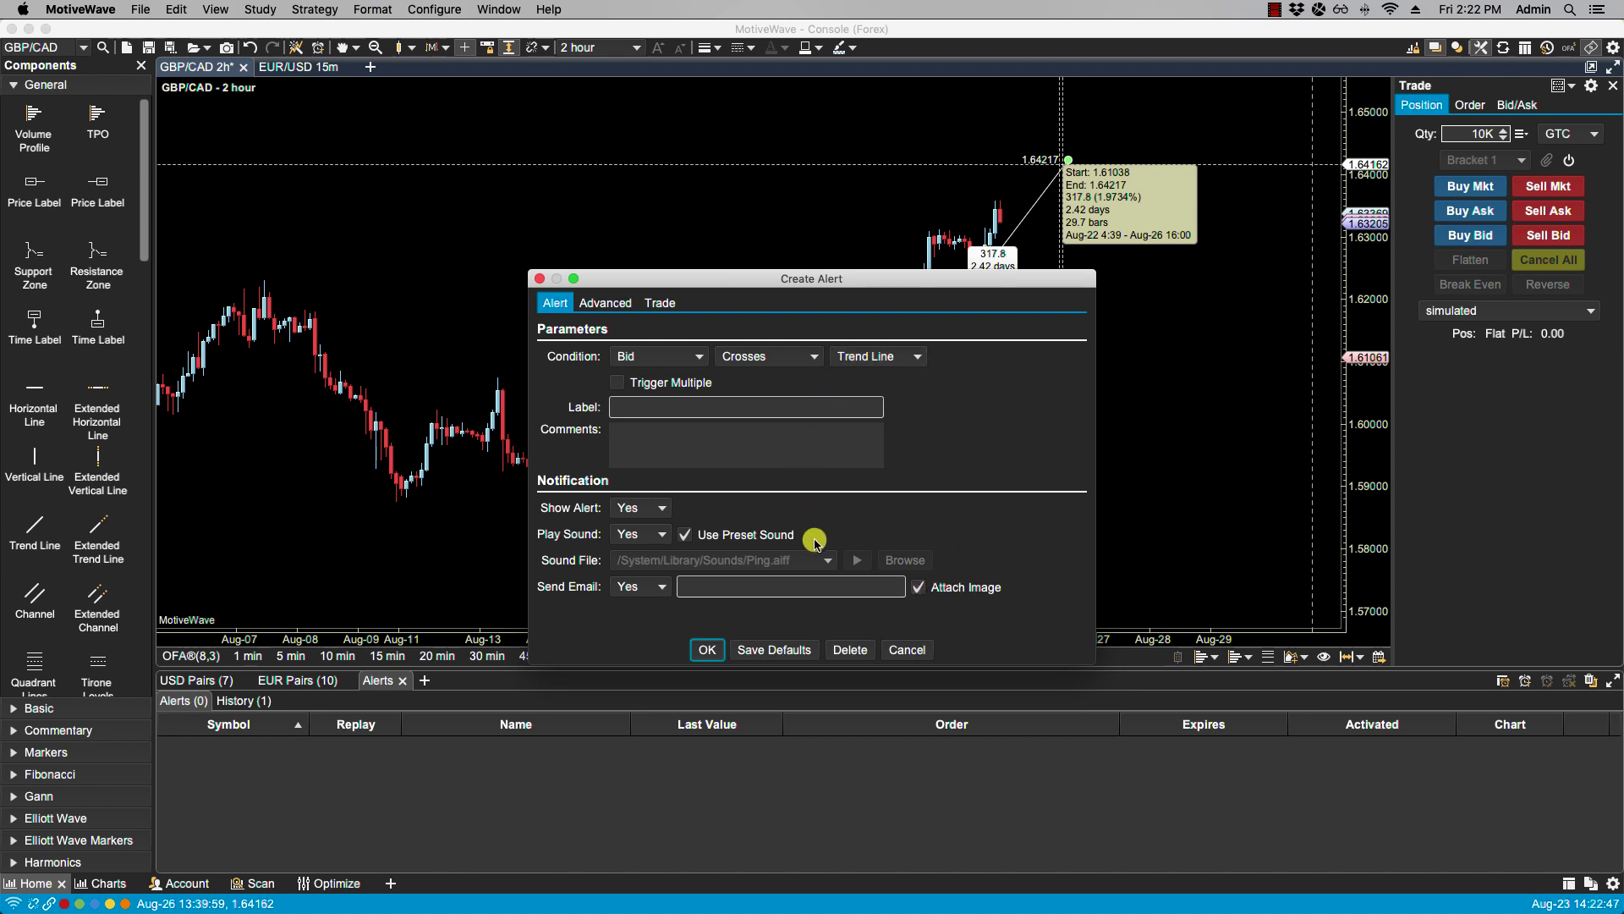
pyautogui.click(899, 648)
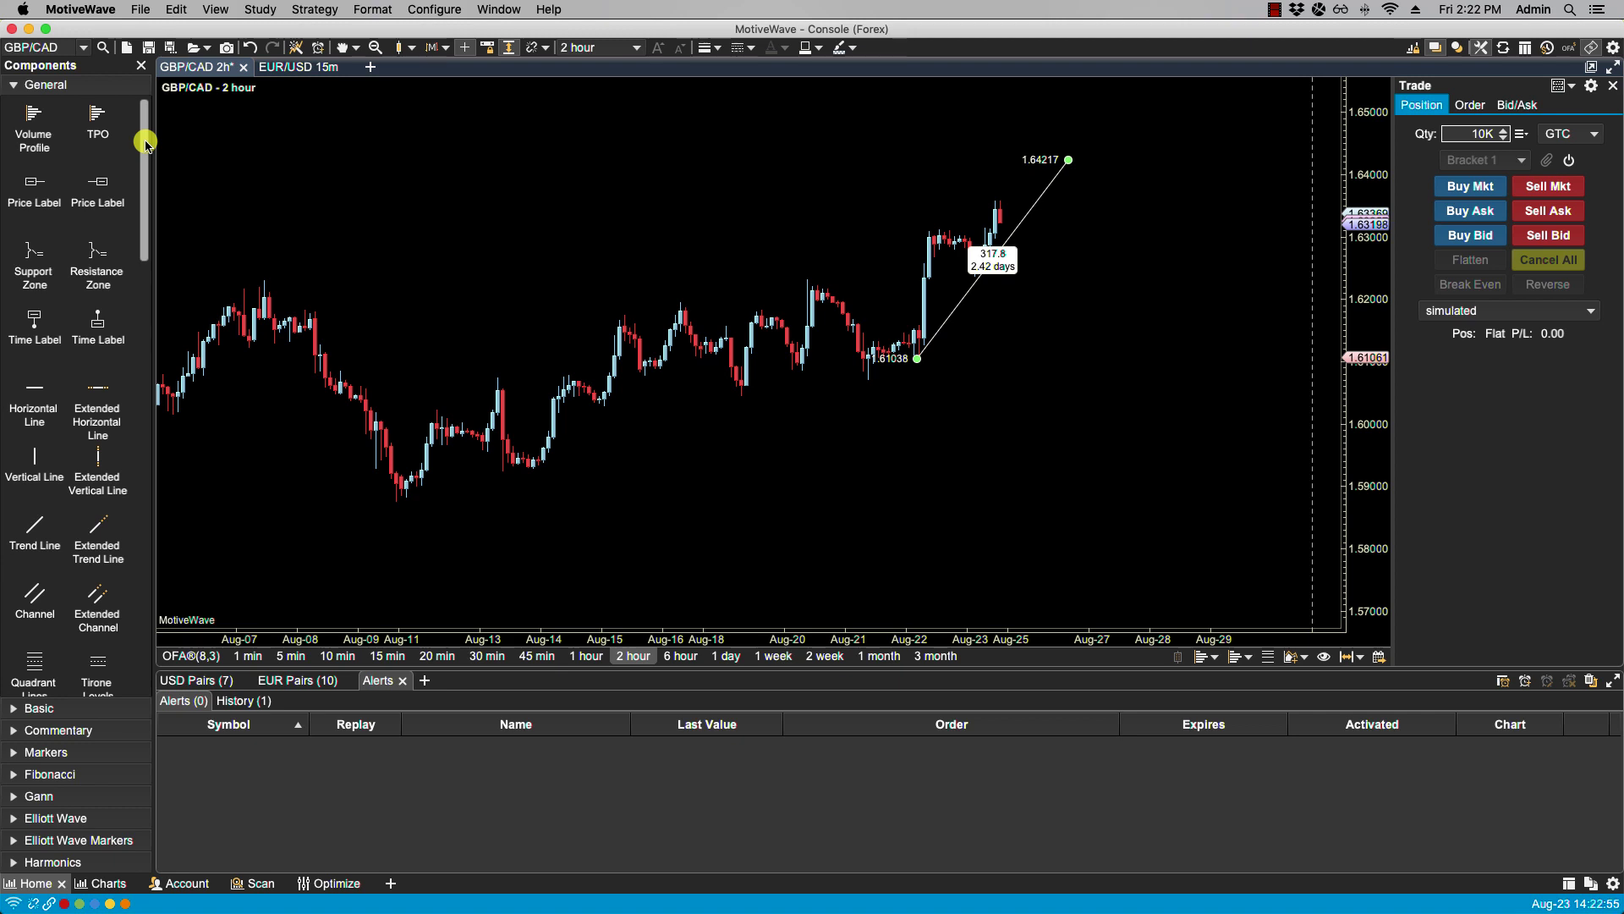
pyautogui.scroll(-2, 145, 142)
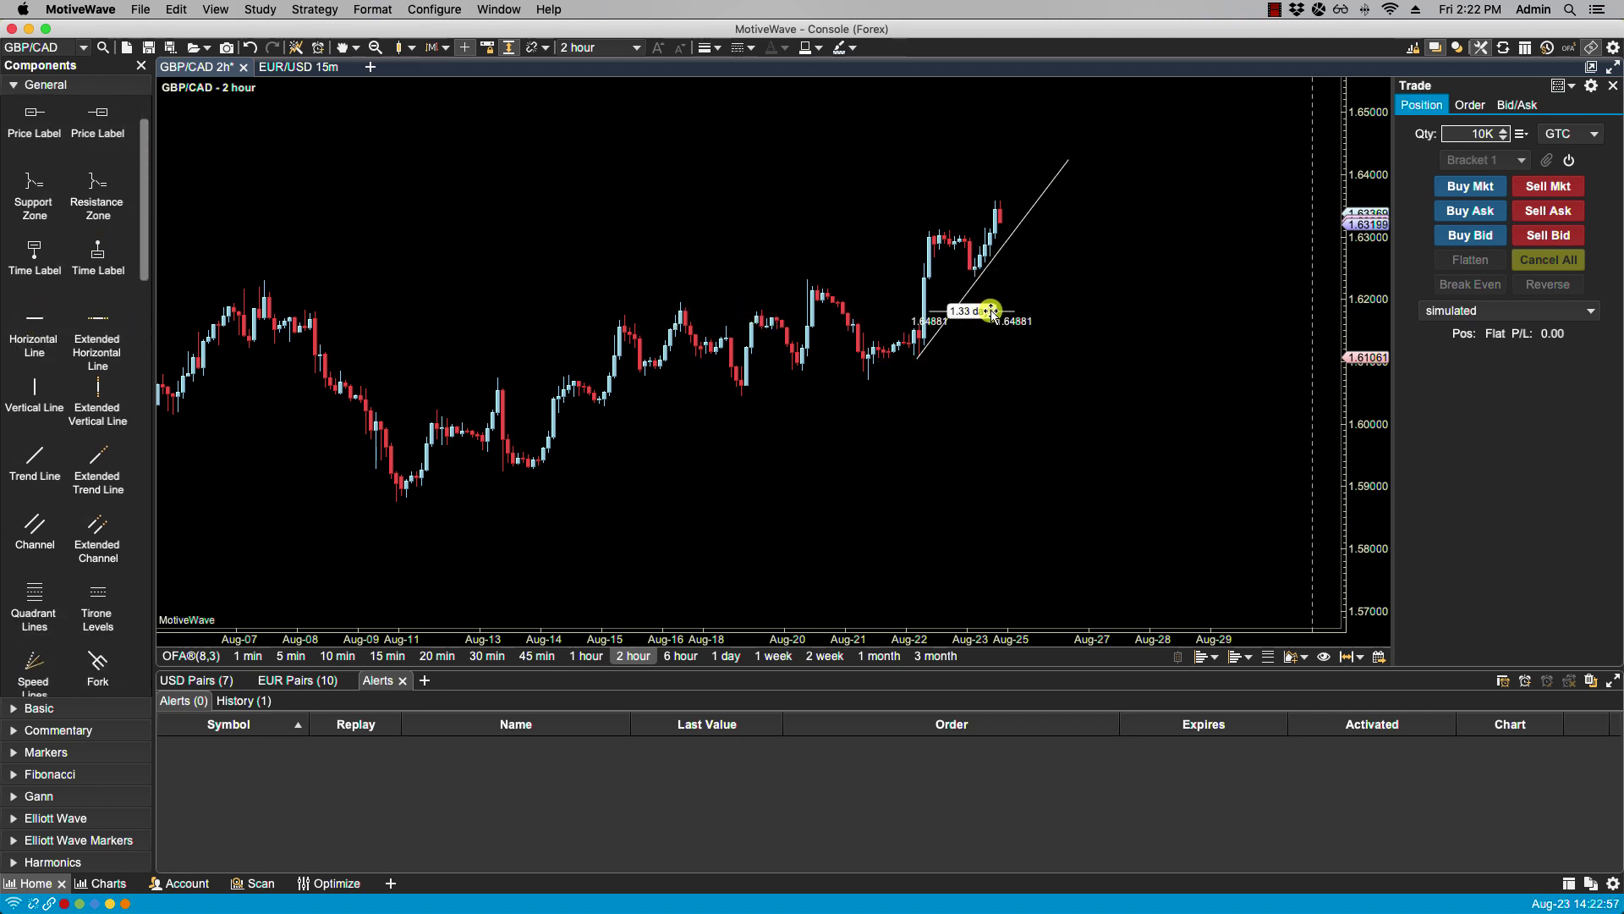
pyautogui.moveTo(998, 306); pyautogui.dragTo(1064, 220)
pyautogui.rightClick(1064, 220)
pyautogui.click(221, 435)
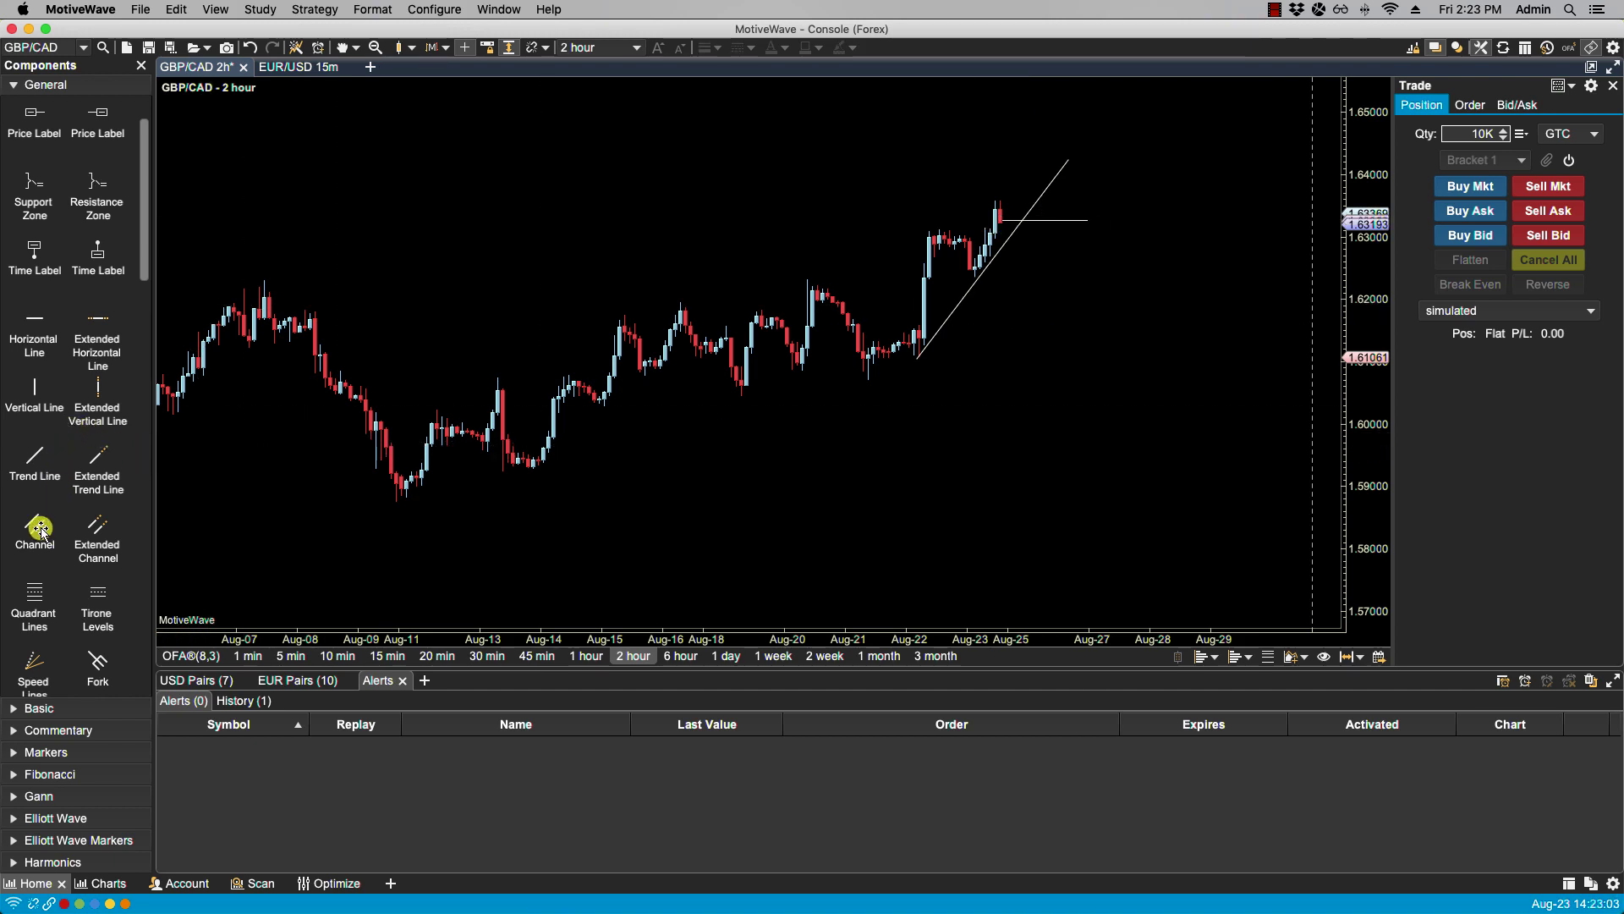
pyautogui.scroll(-3, 38, 531)
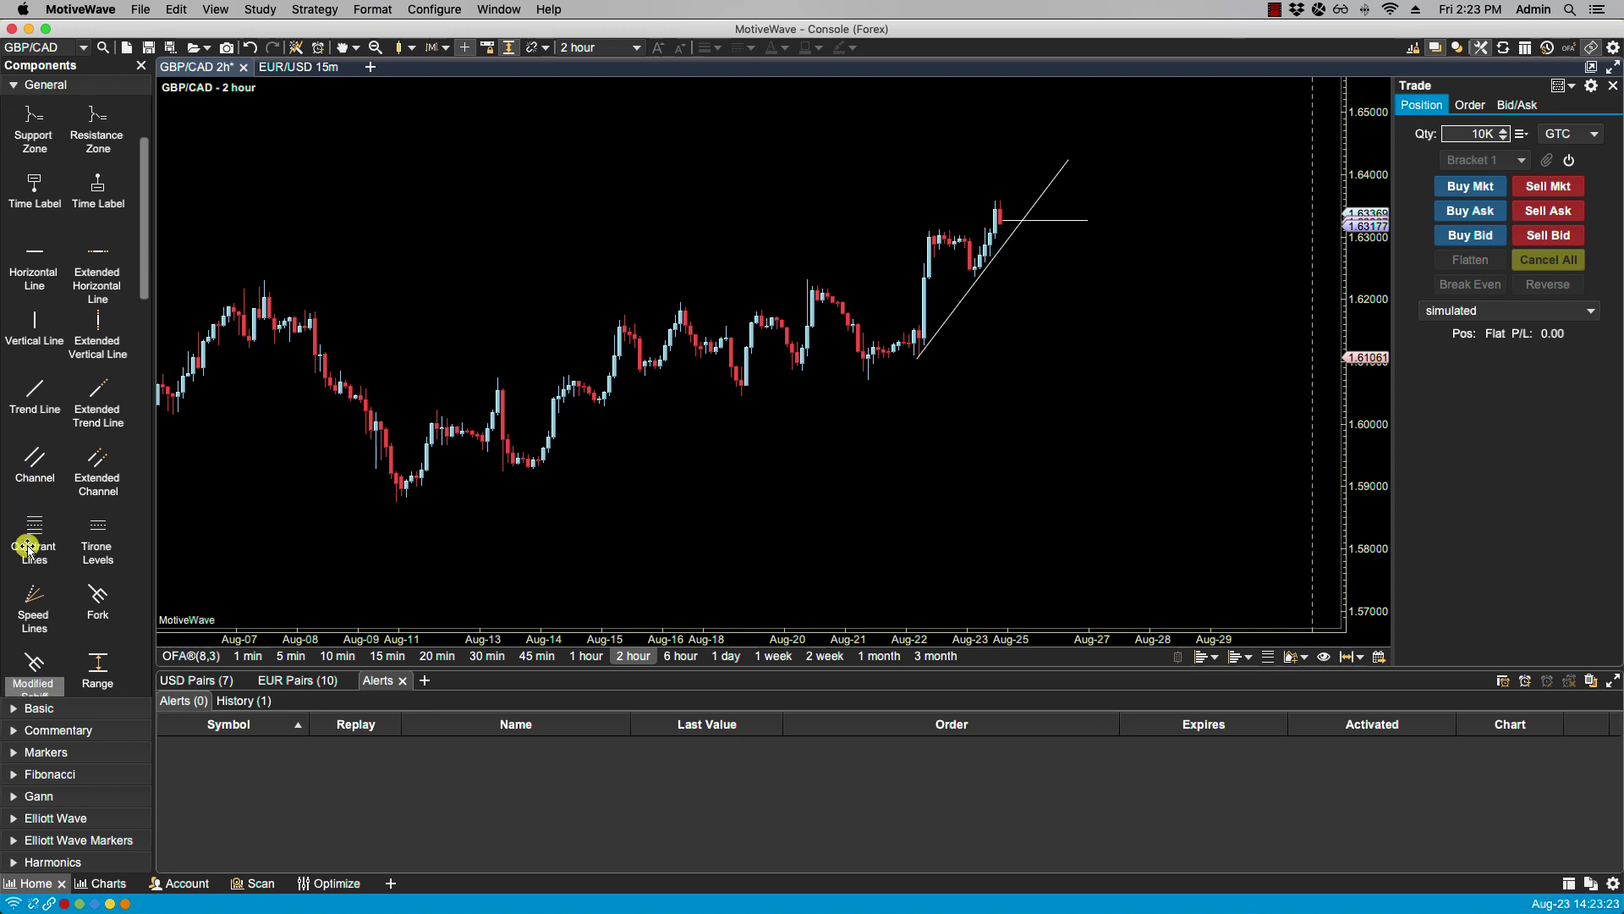
pyautogui.scroll(-2, 27, 624)
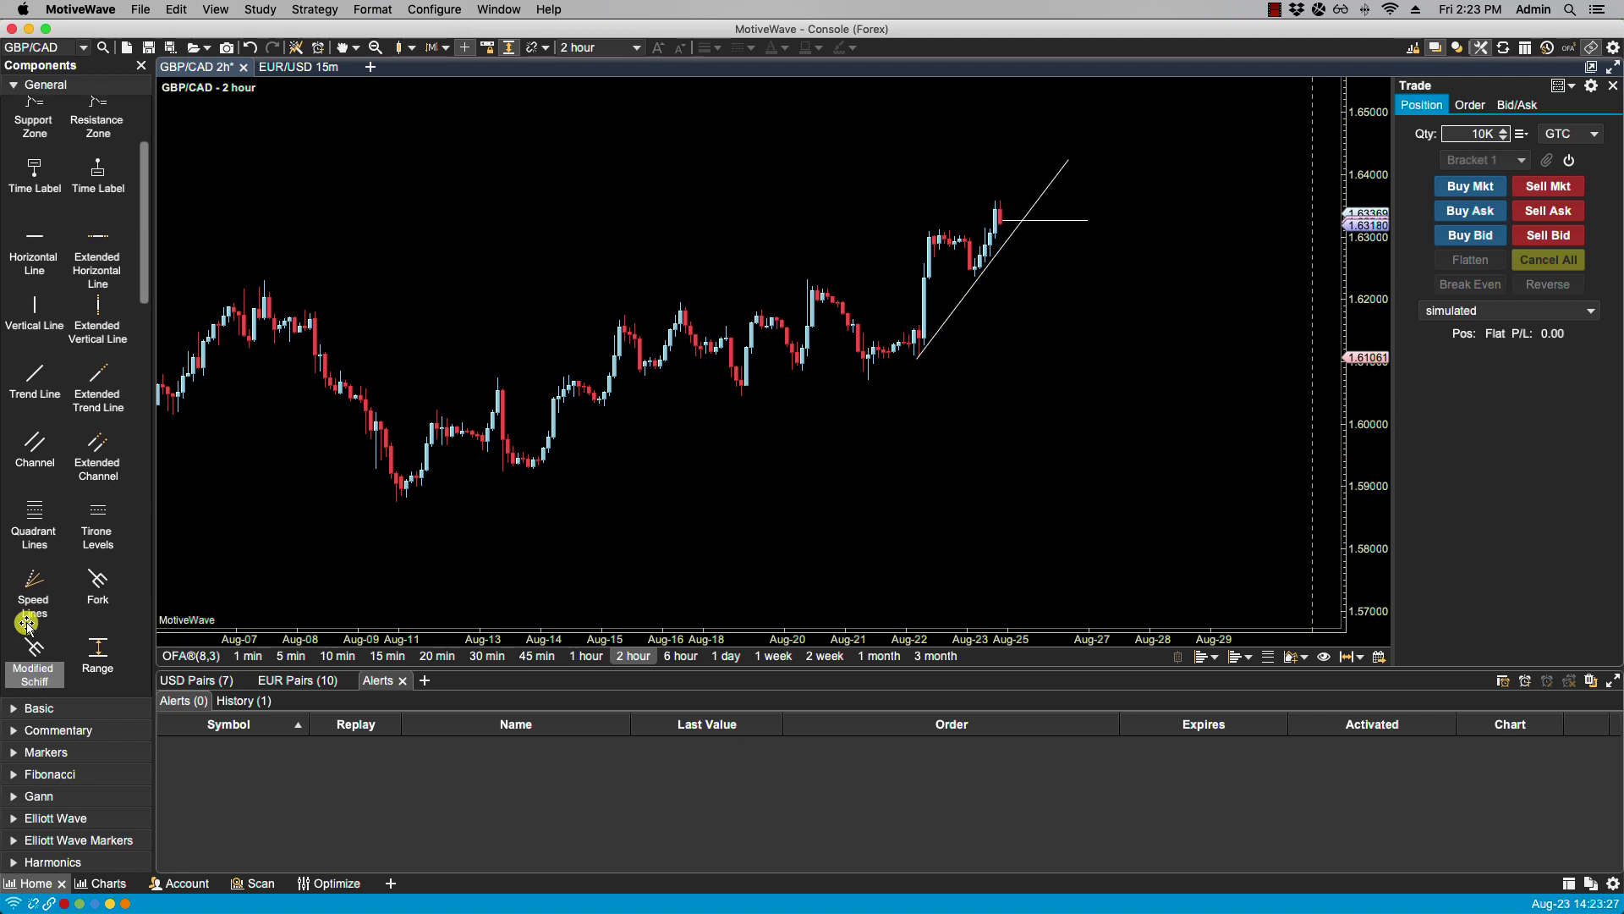
pyautogui.scroll(-1, 28, 626)
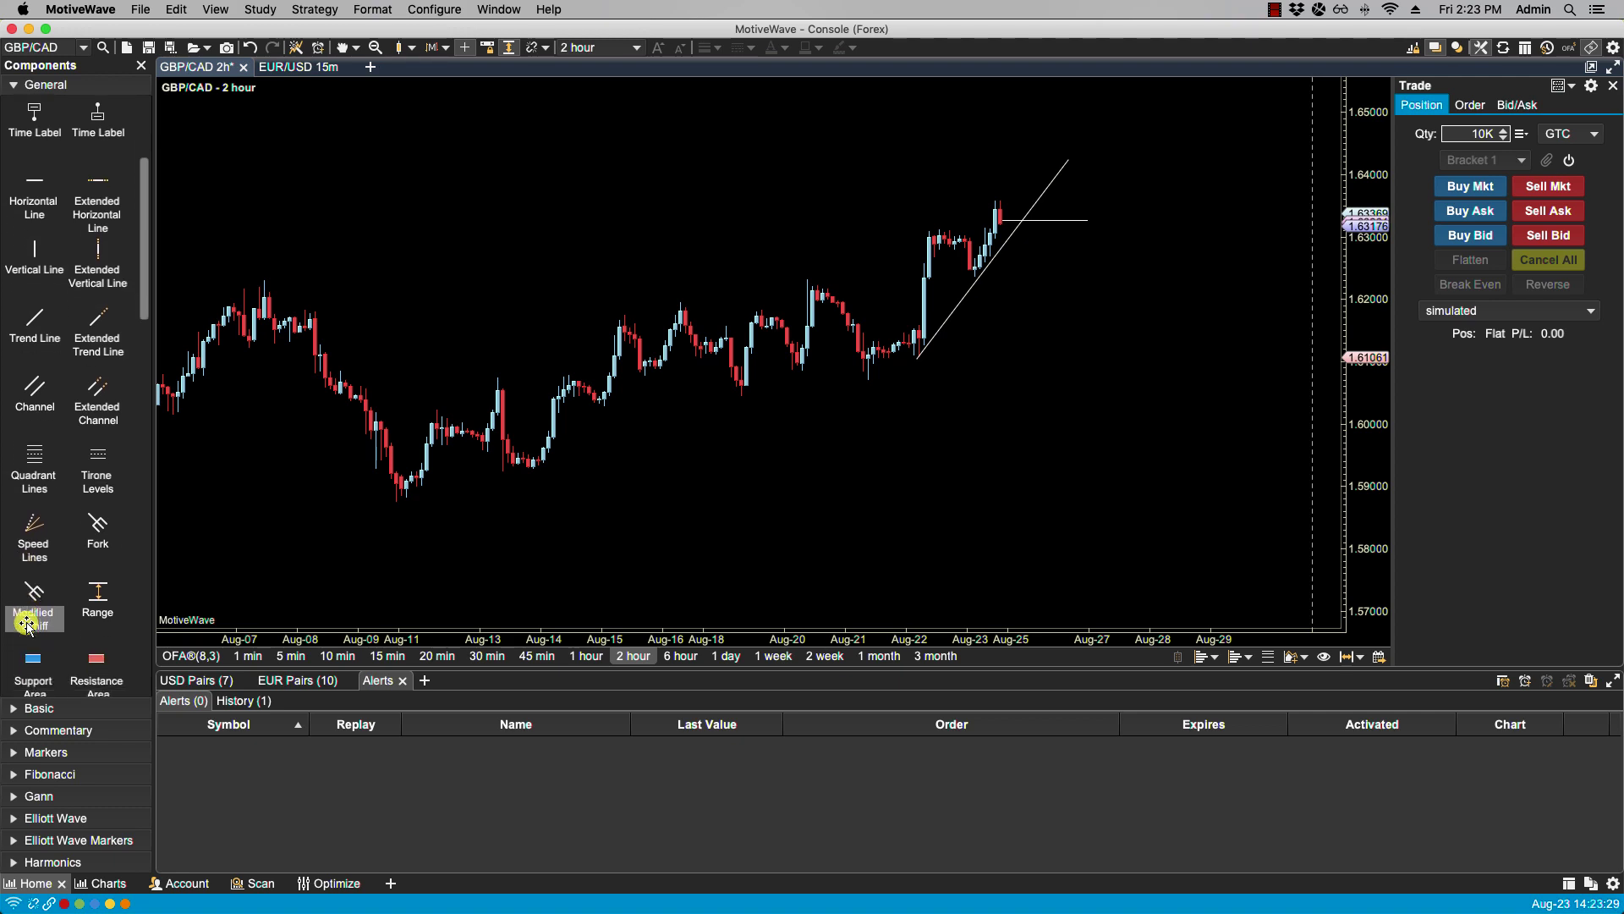
pyautogui.scroll(-4, 28, 626)
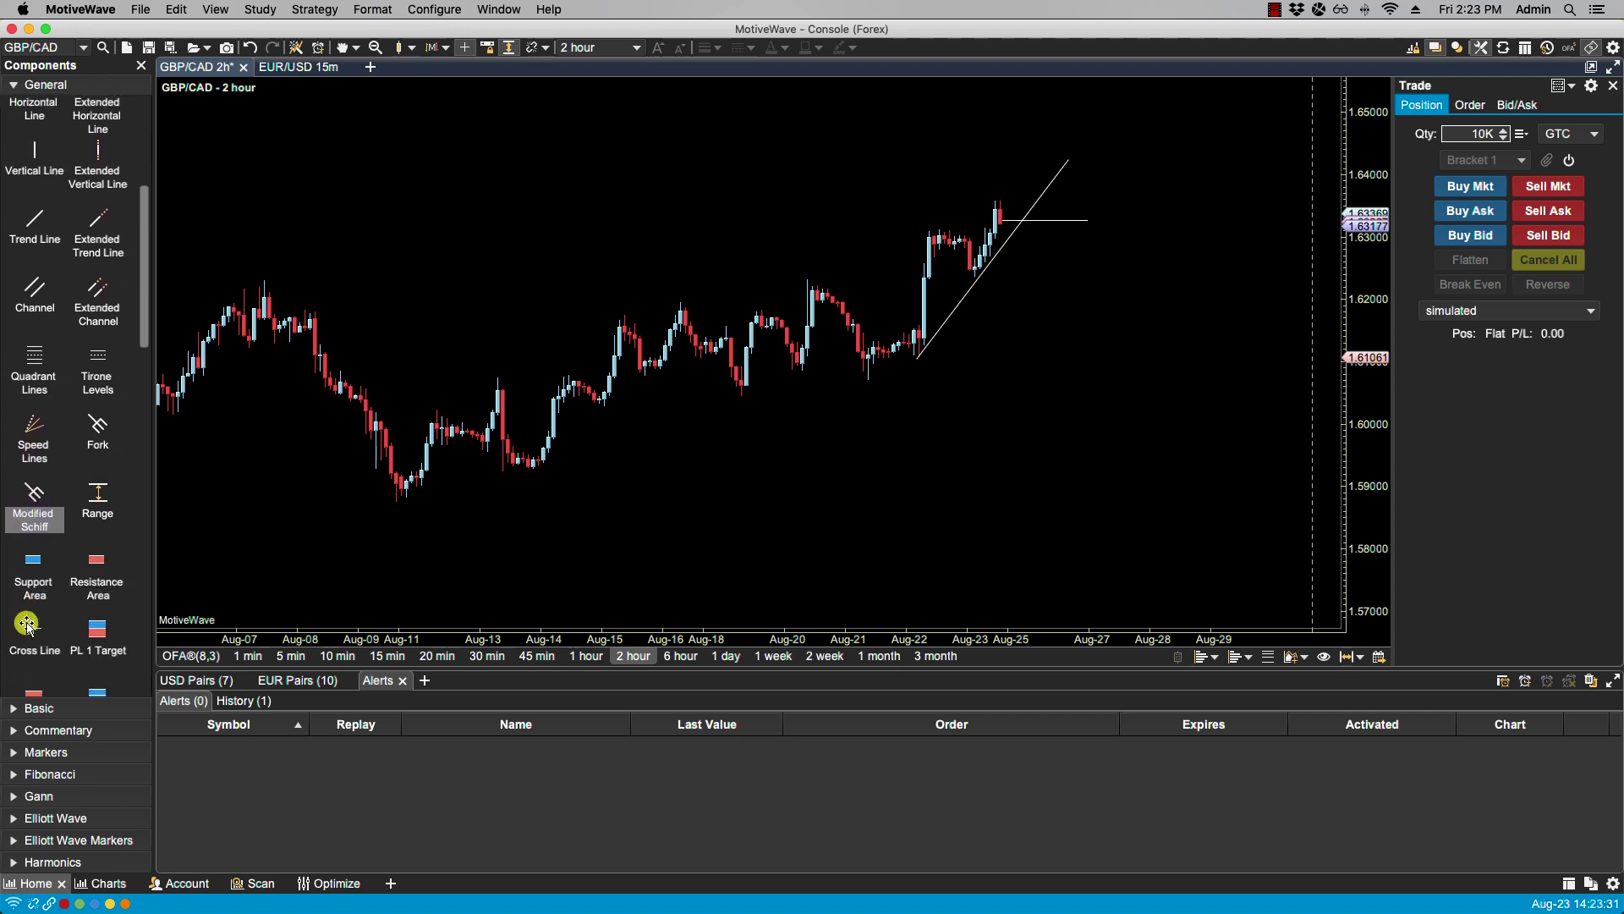
pyautogui.scroll(-5, 28, 626)
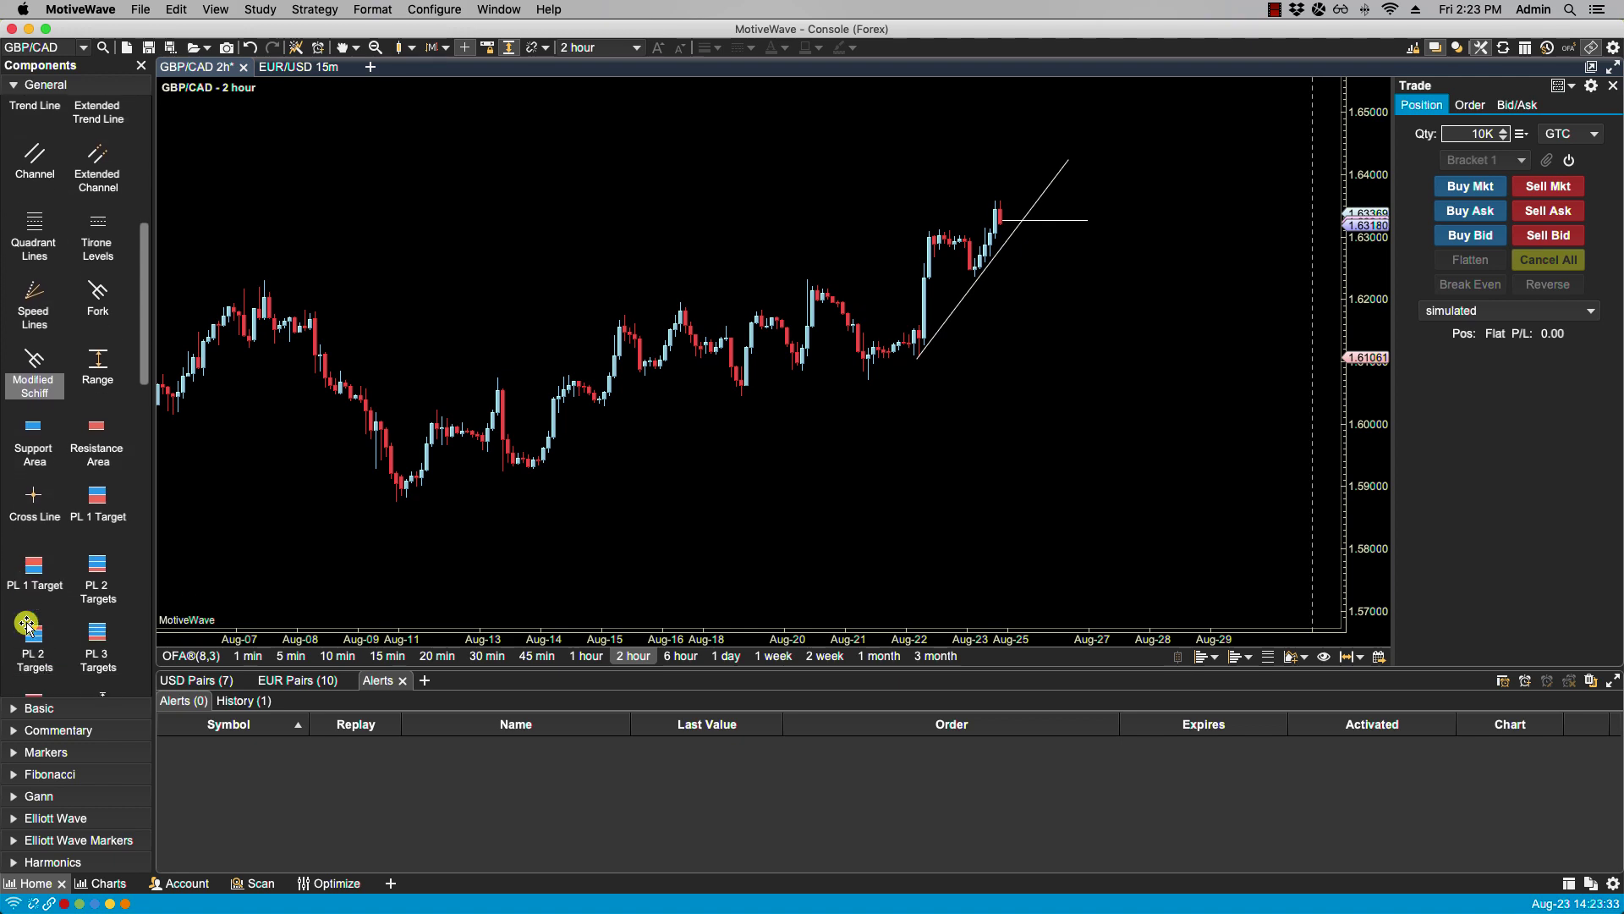
pyautogui.scroll(-9, 28, 626)
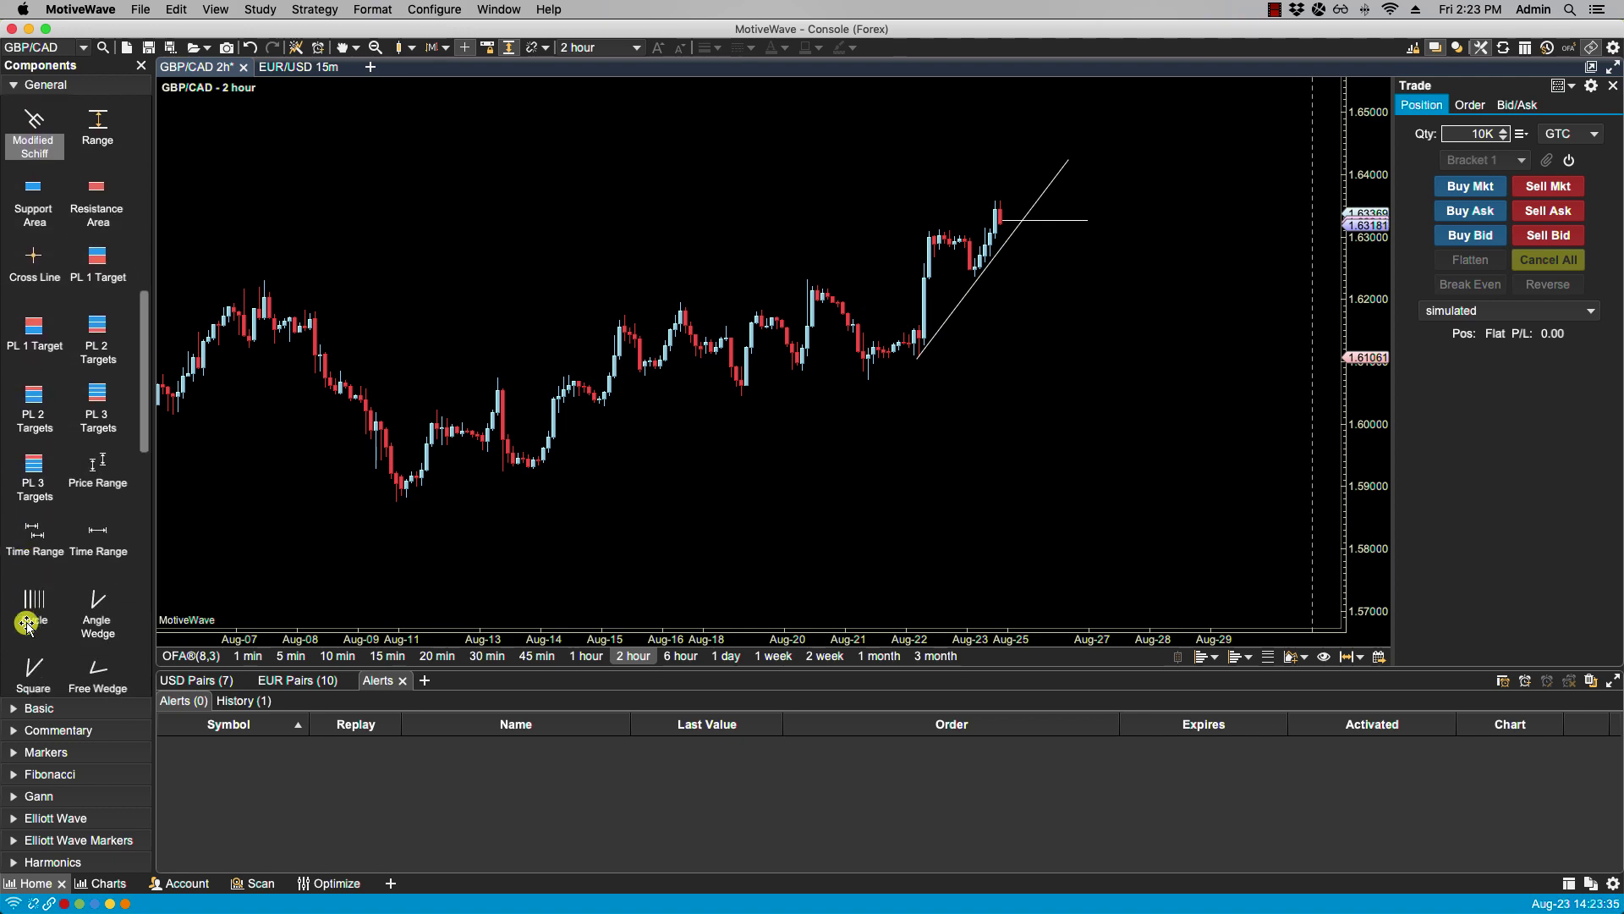
pyautogui.scroll(-2, 28, 626)
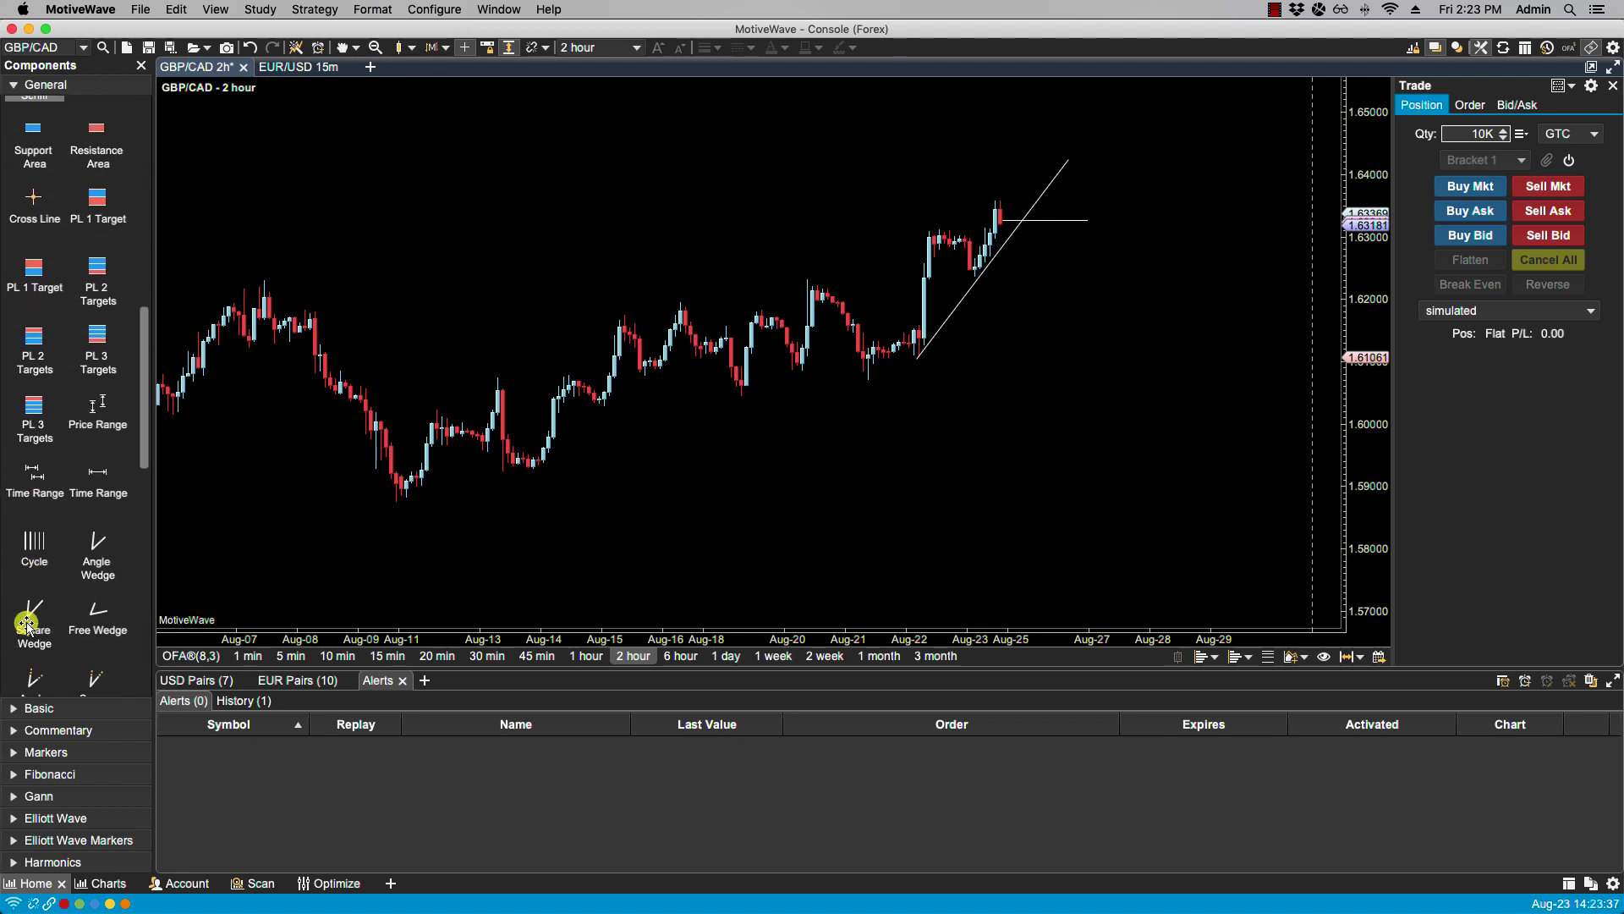
pyautogui.scroll(-1, 28, 626)
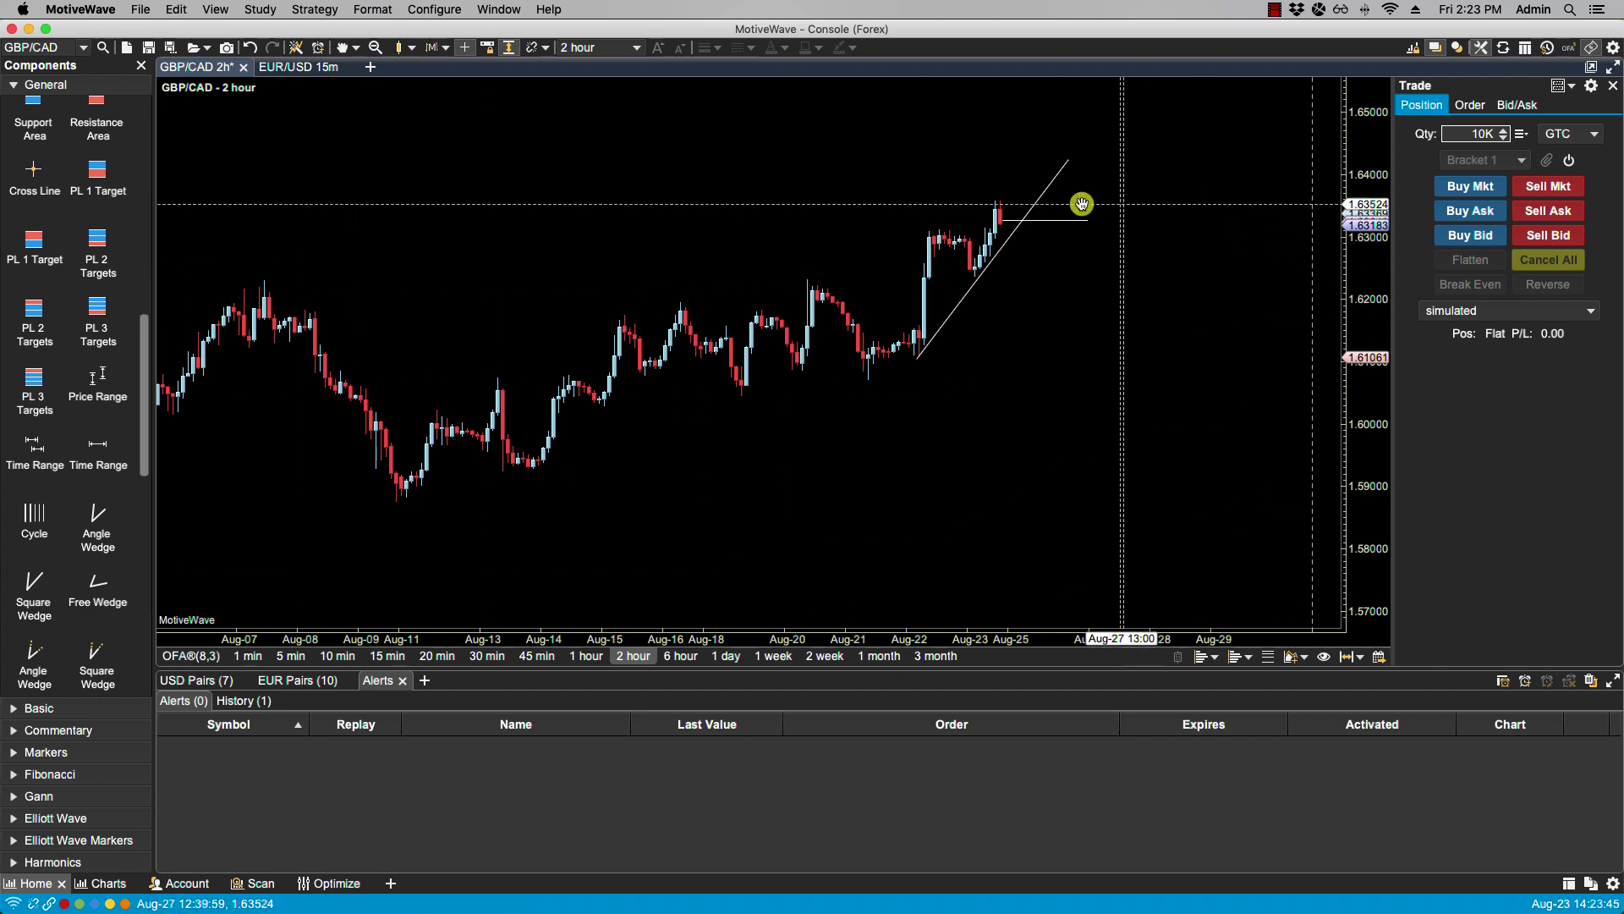
# Delete the short horizontal line beside the latest bars
pyautogui.rightClick(1060, 221)
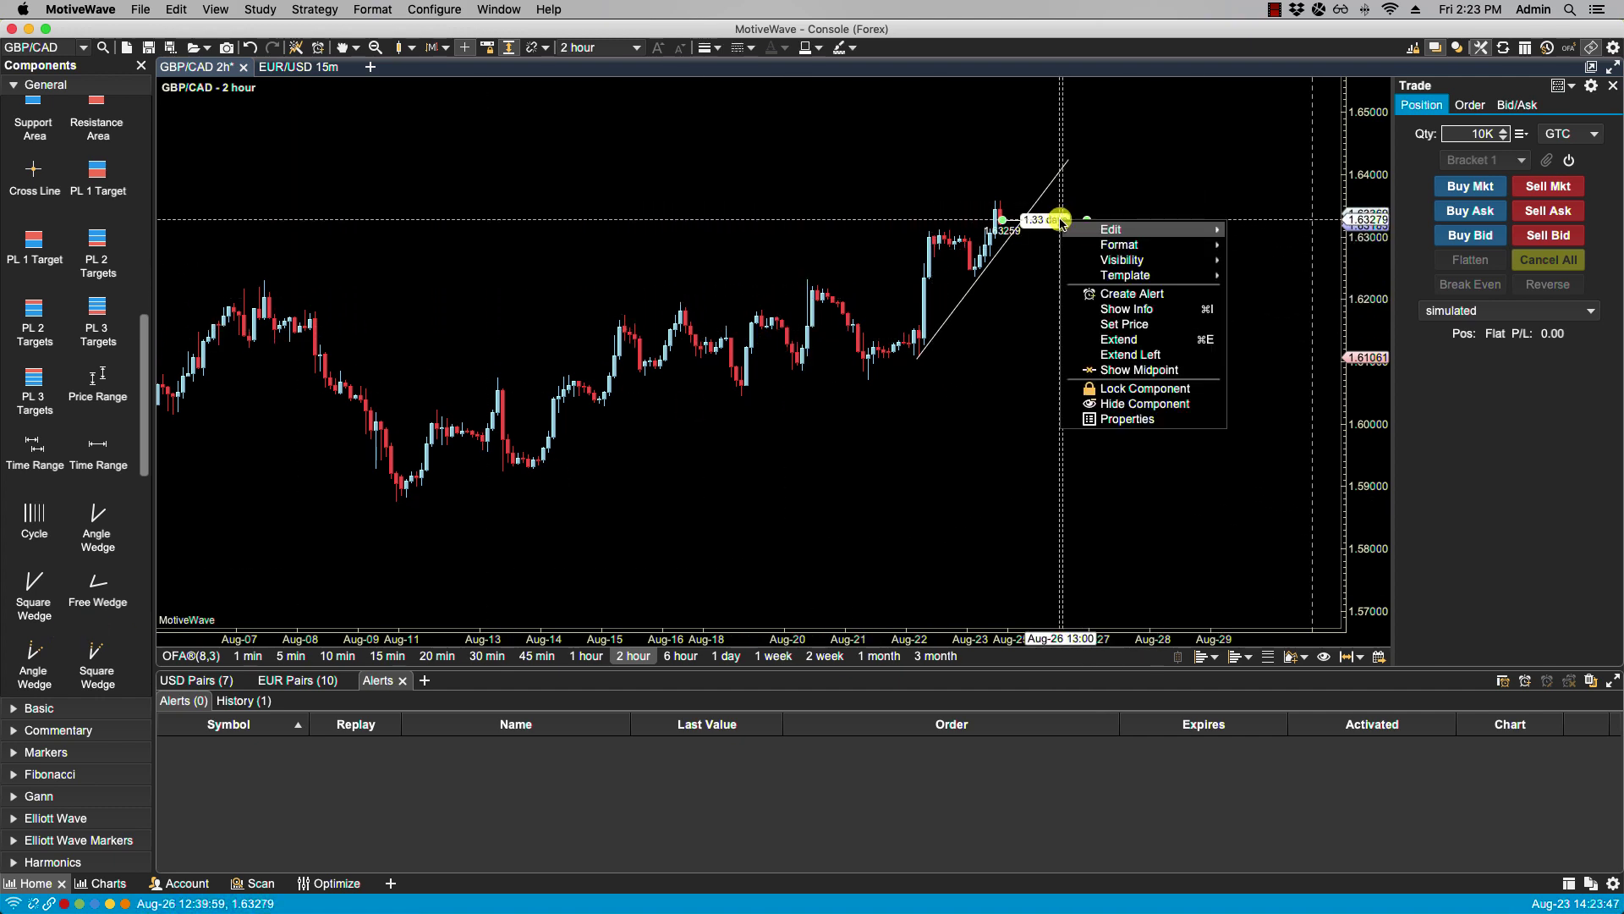
pyautogui.click(1095, 311)
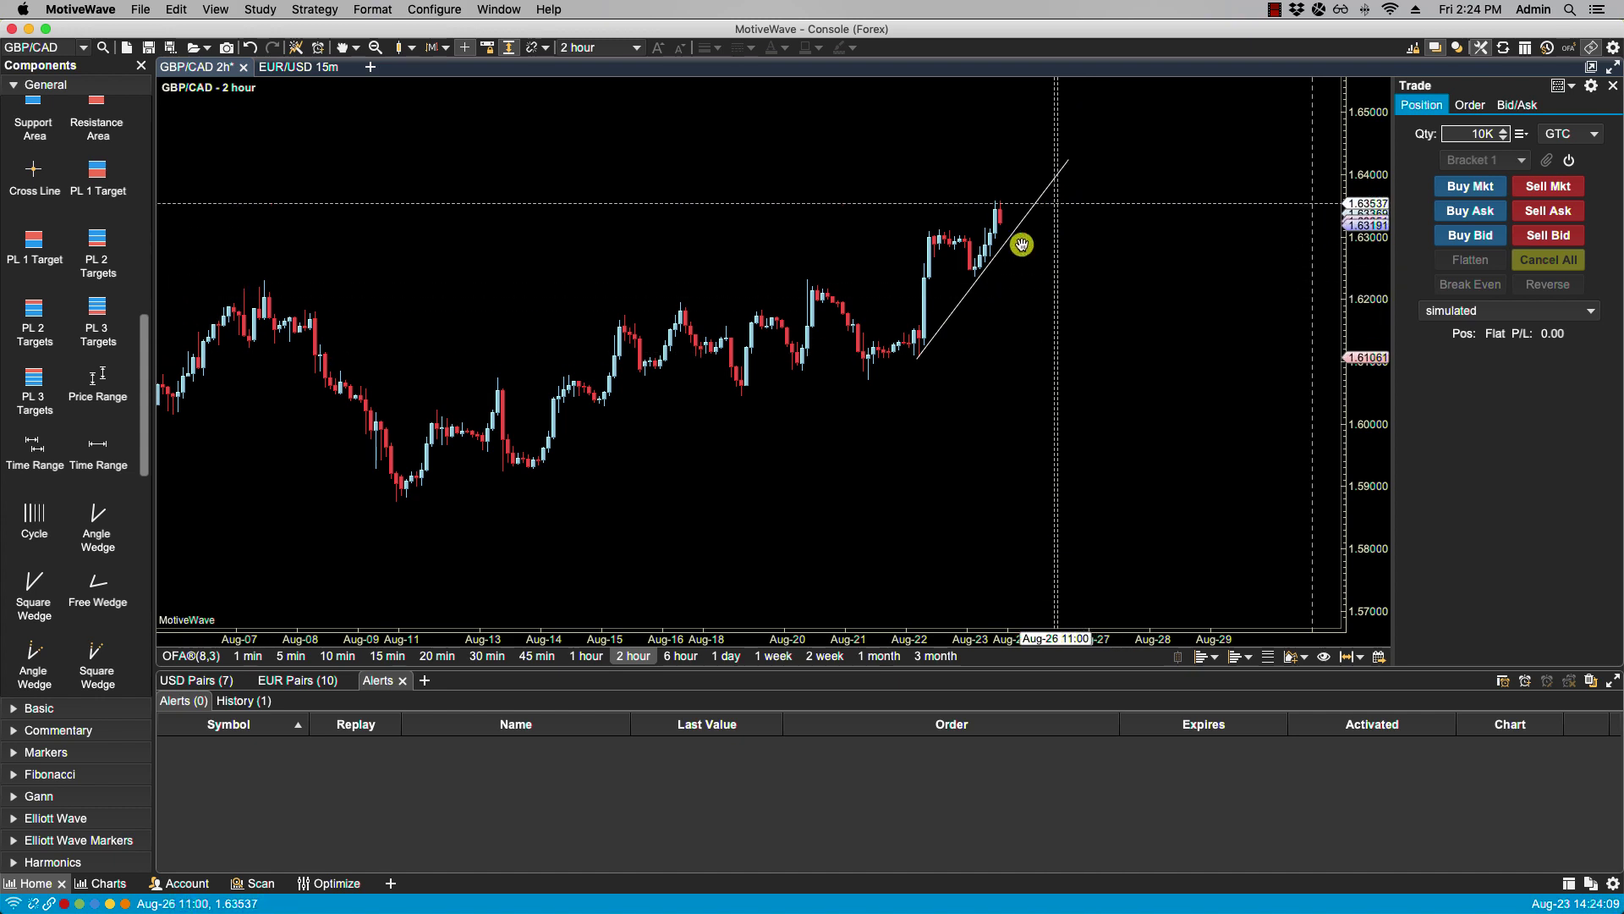
# Add a Simple Moving Average study on Close with Period 20, SMA(C,20)
pyautogui.click(260, 9)
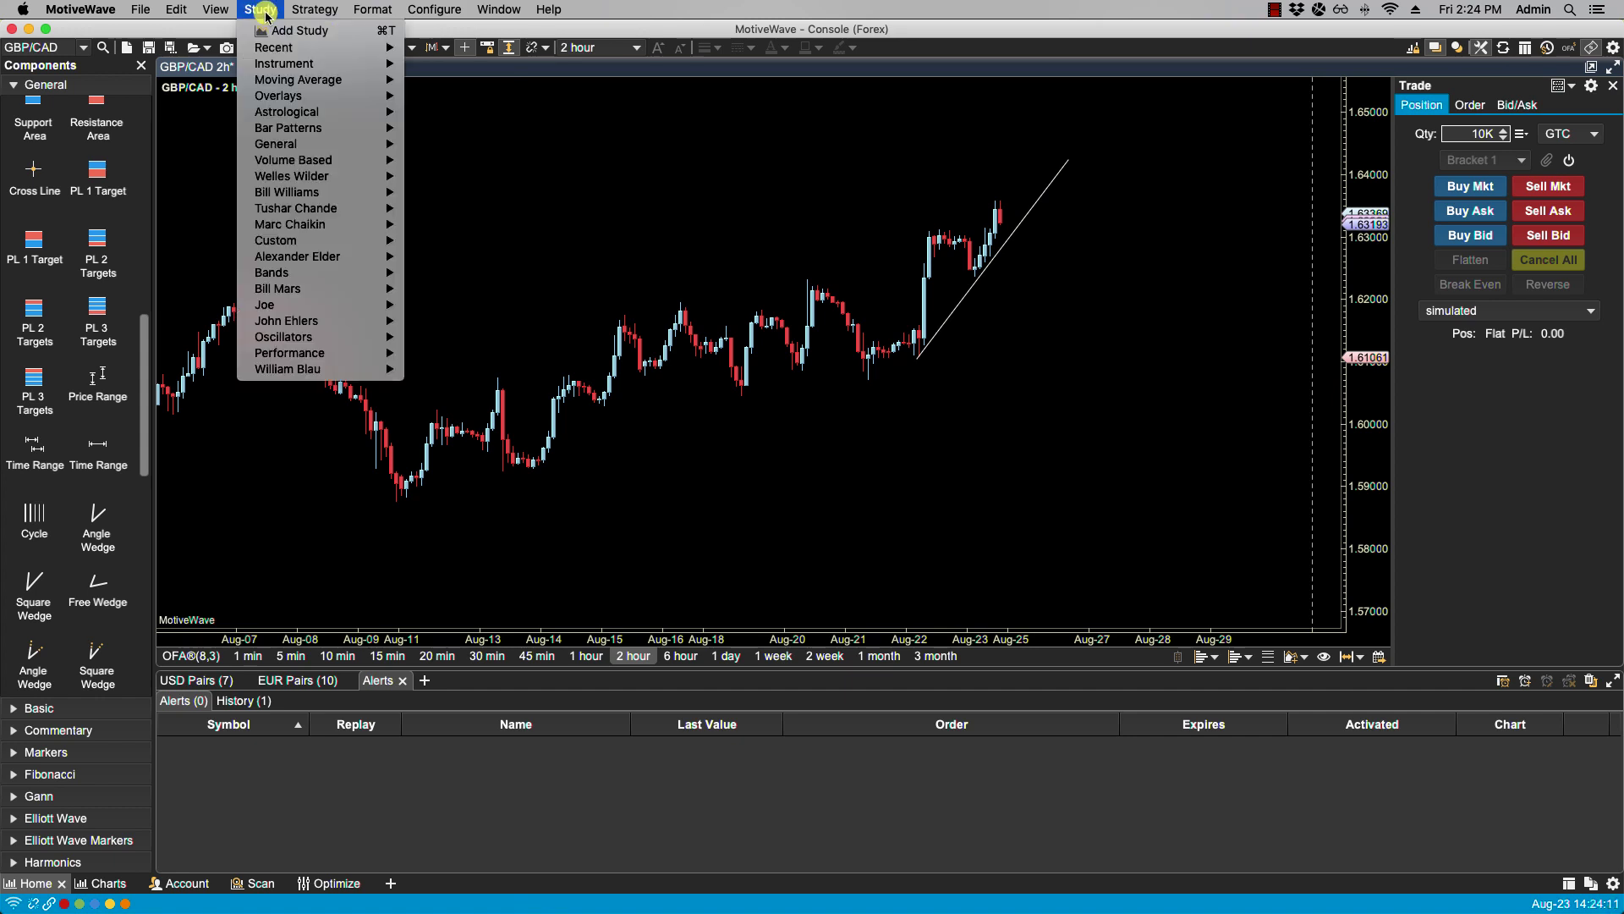
pyautogui.click(292, 31)
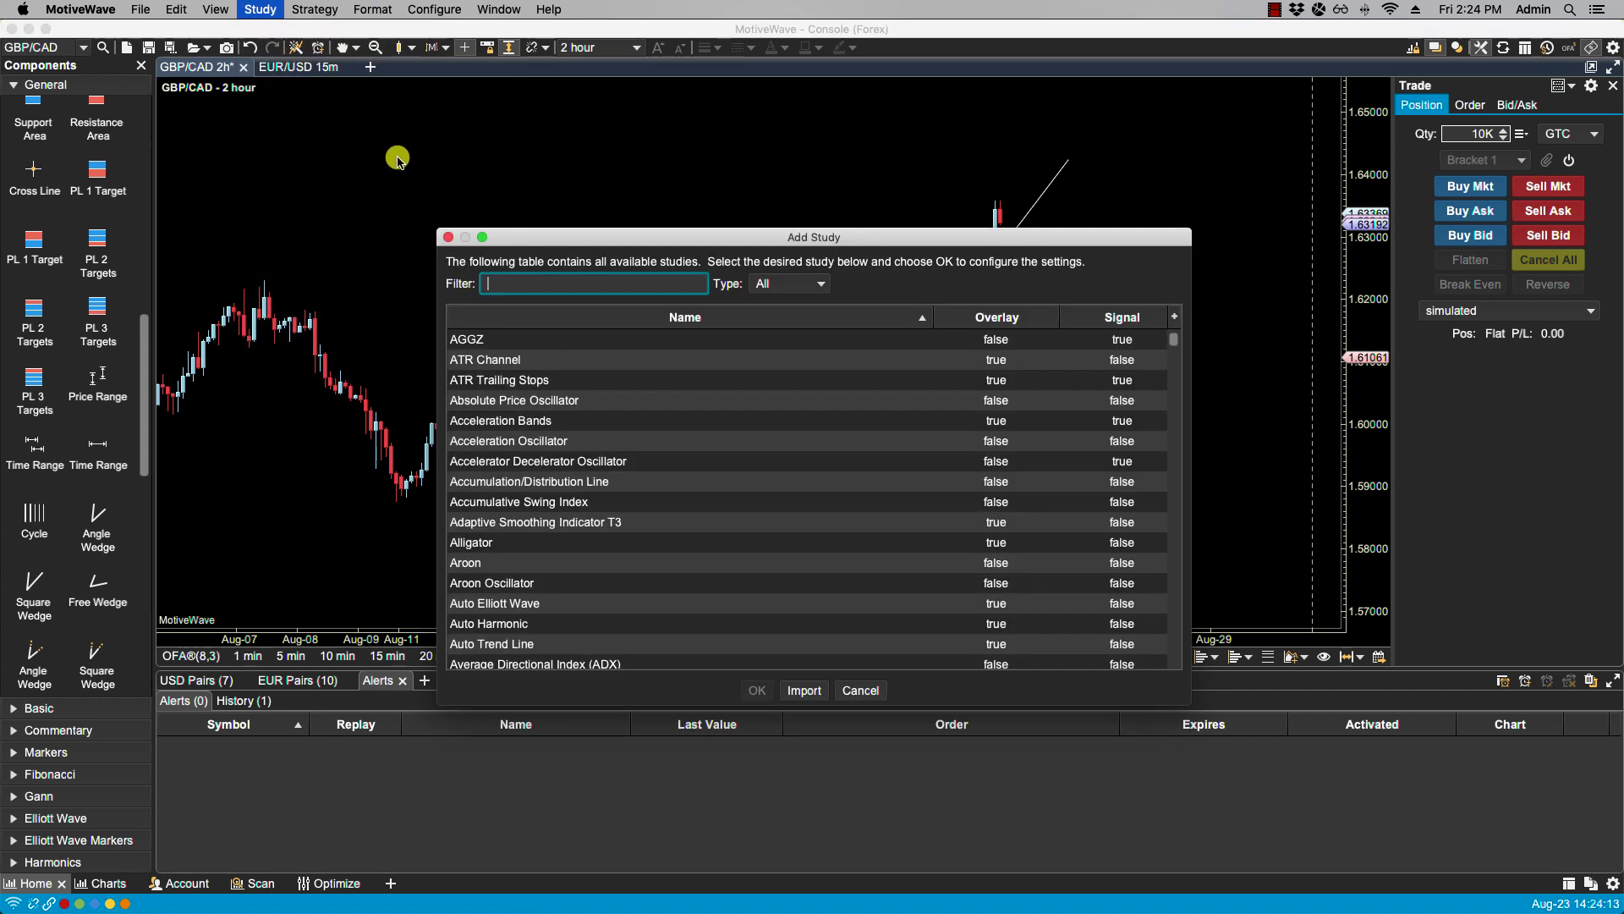
pyautogui.write('sma')
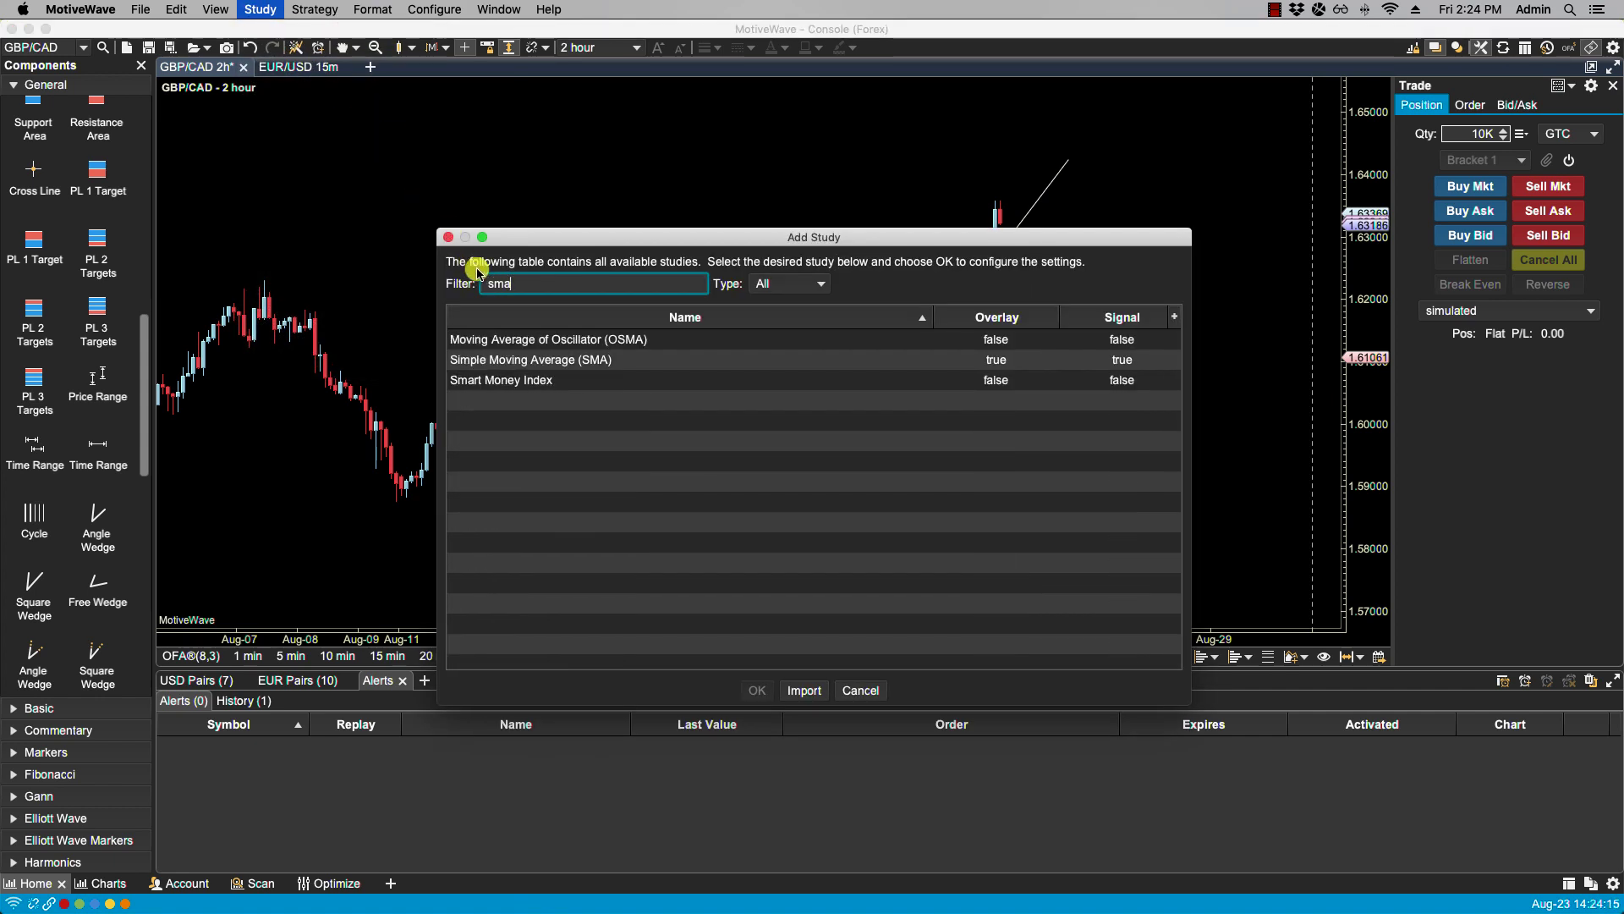
pyautogui.doubleClick(531, 359)
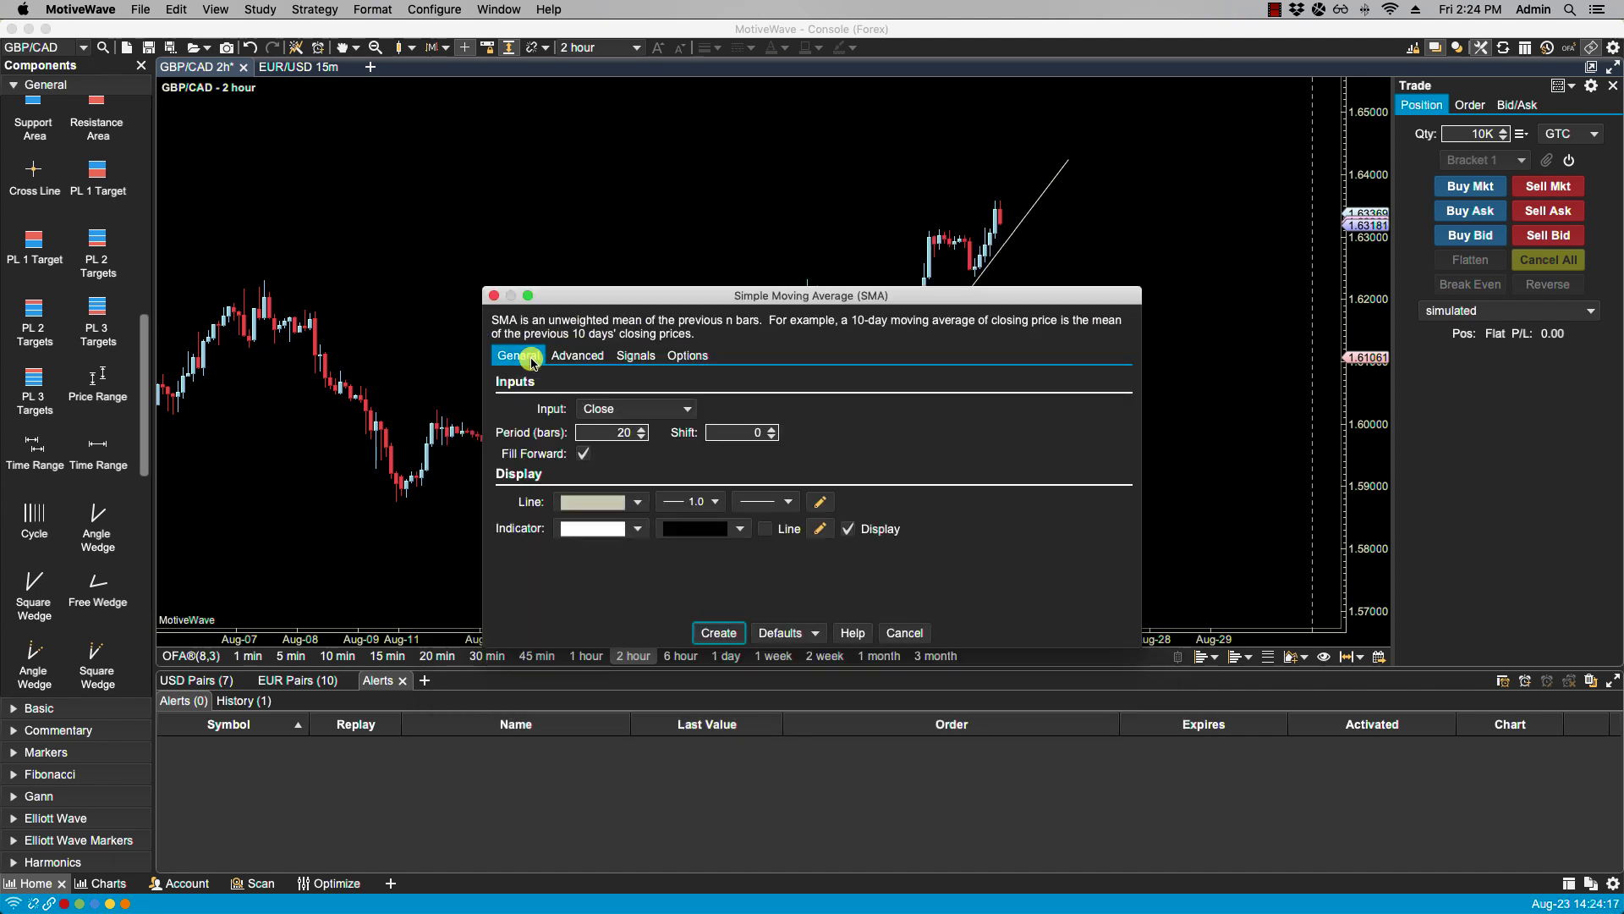
pyautogui.click(715, 632)
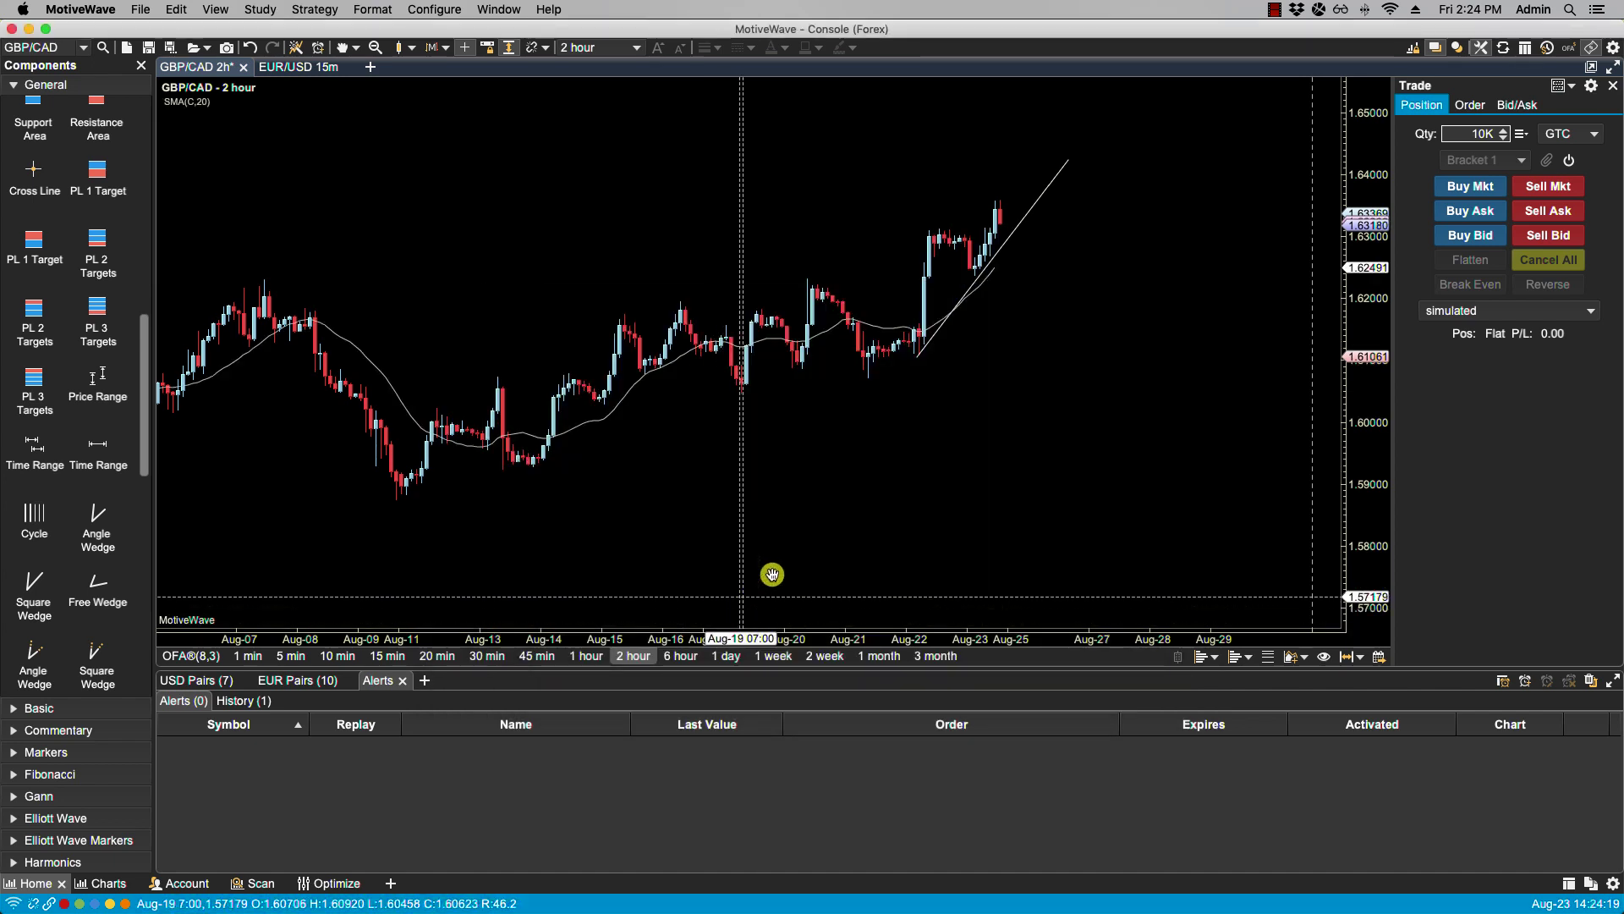
# Create an alert on the trend line with condition SMA(C,20) Crosses Trend Line
pyautogui.rightClick(1034, 204)
pyautogui.click(1078, 280)
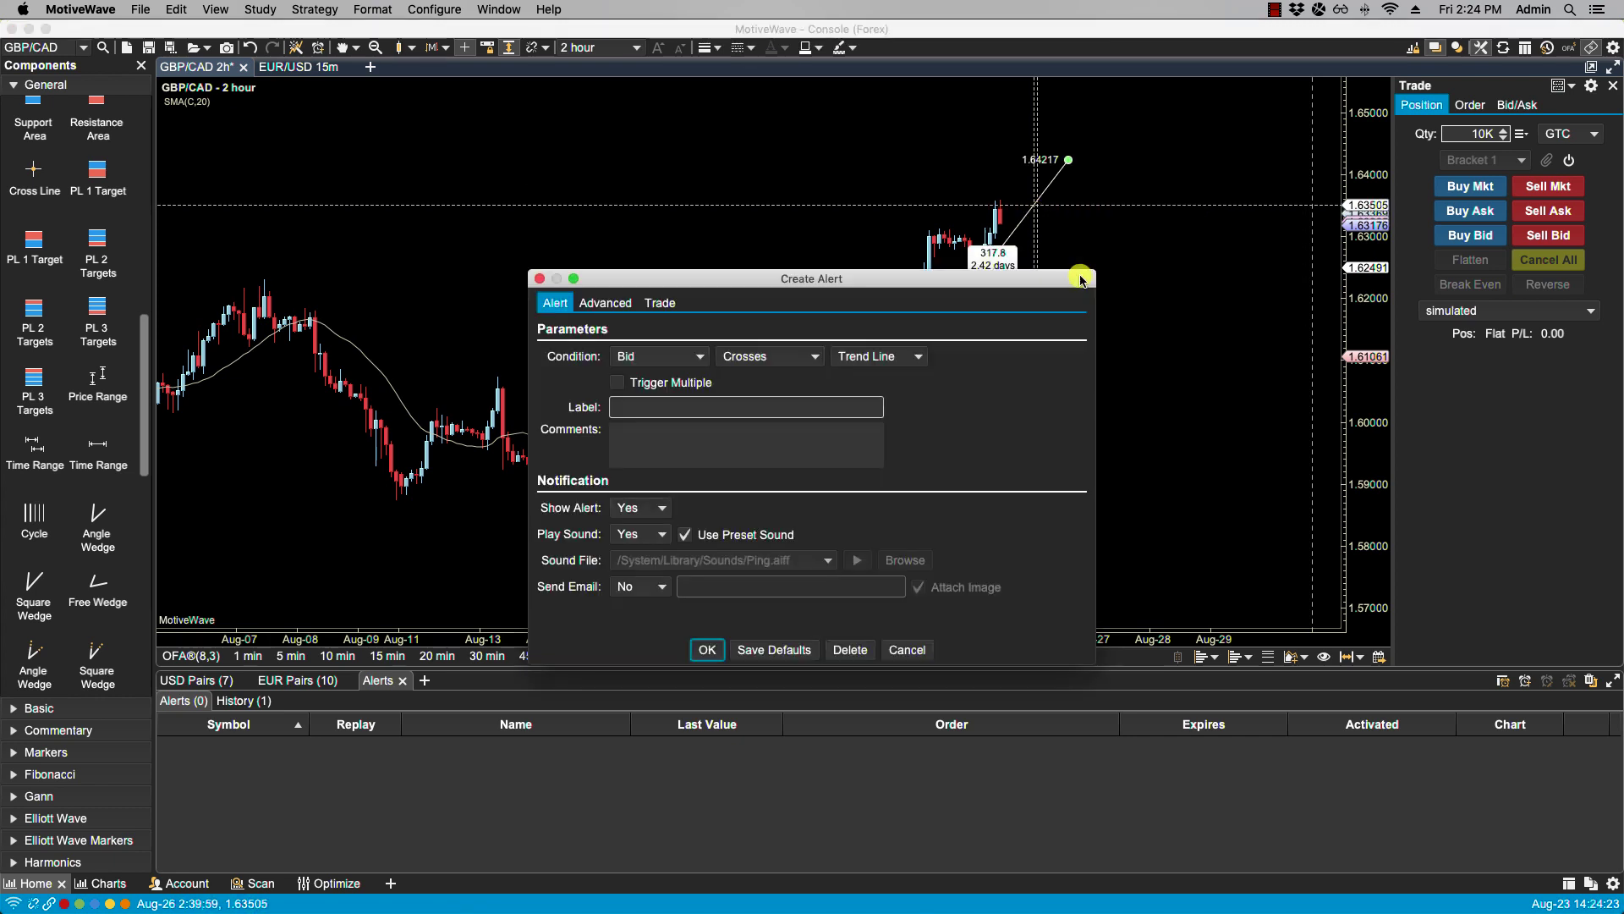
pyautogui.click(701, 356)
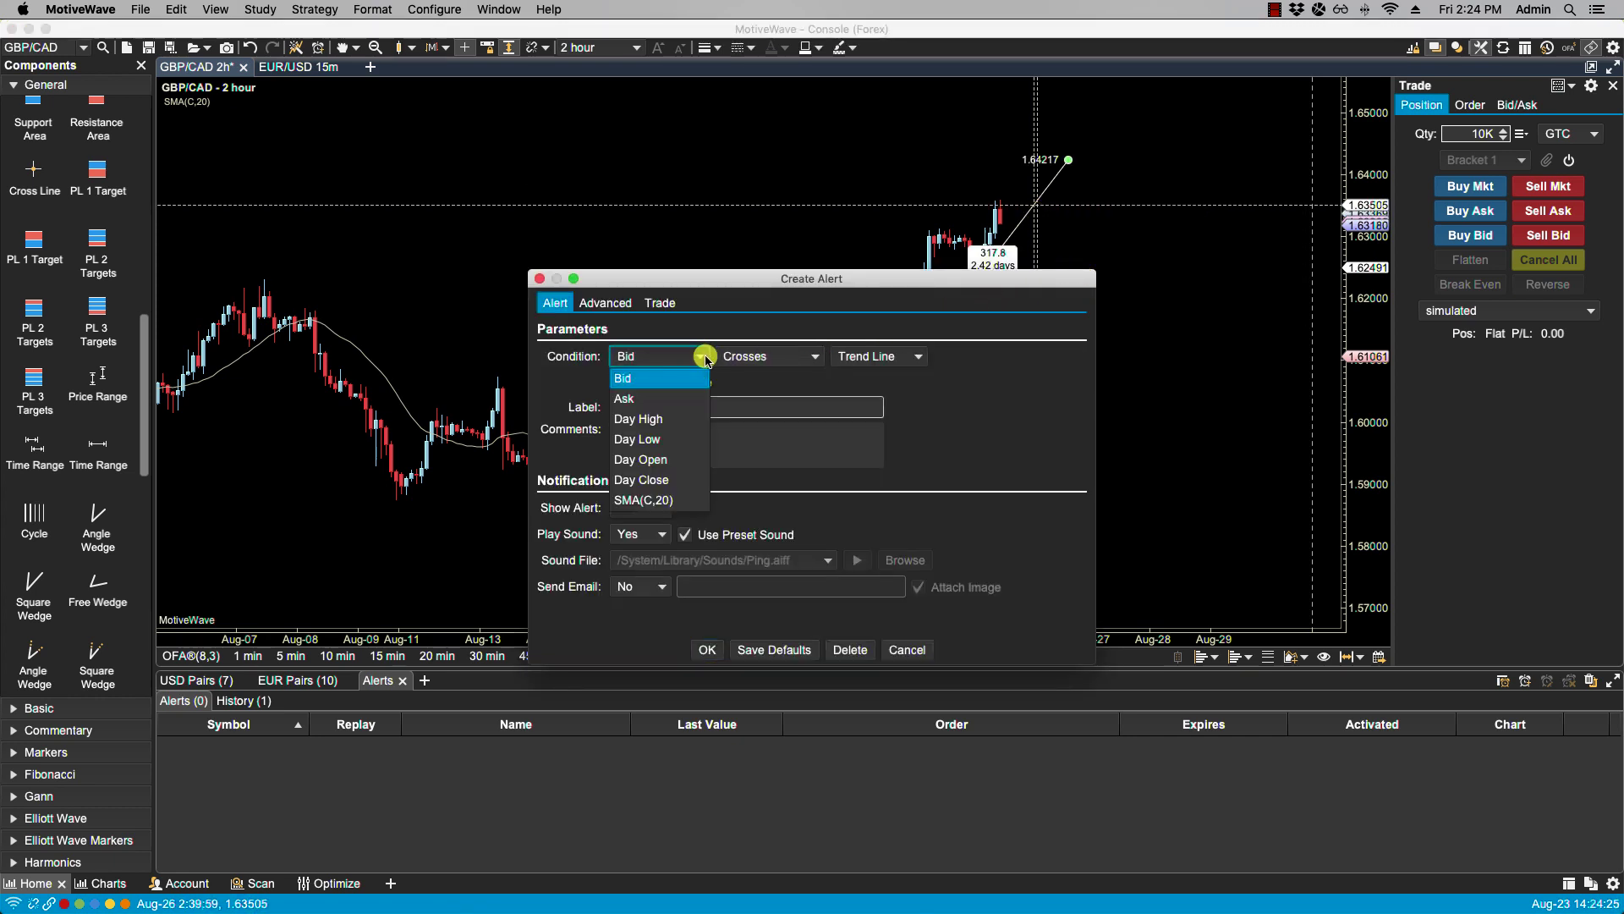
pyautogui.click(668, 502)
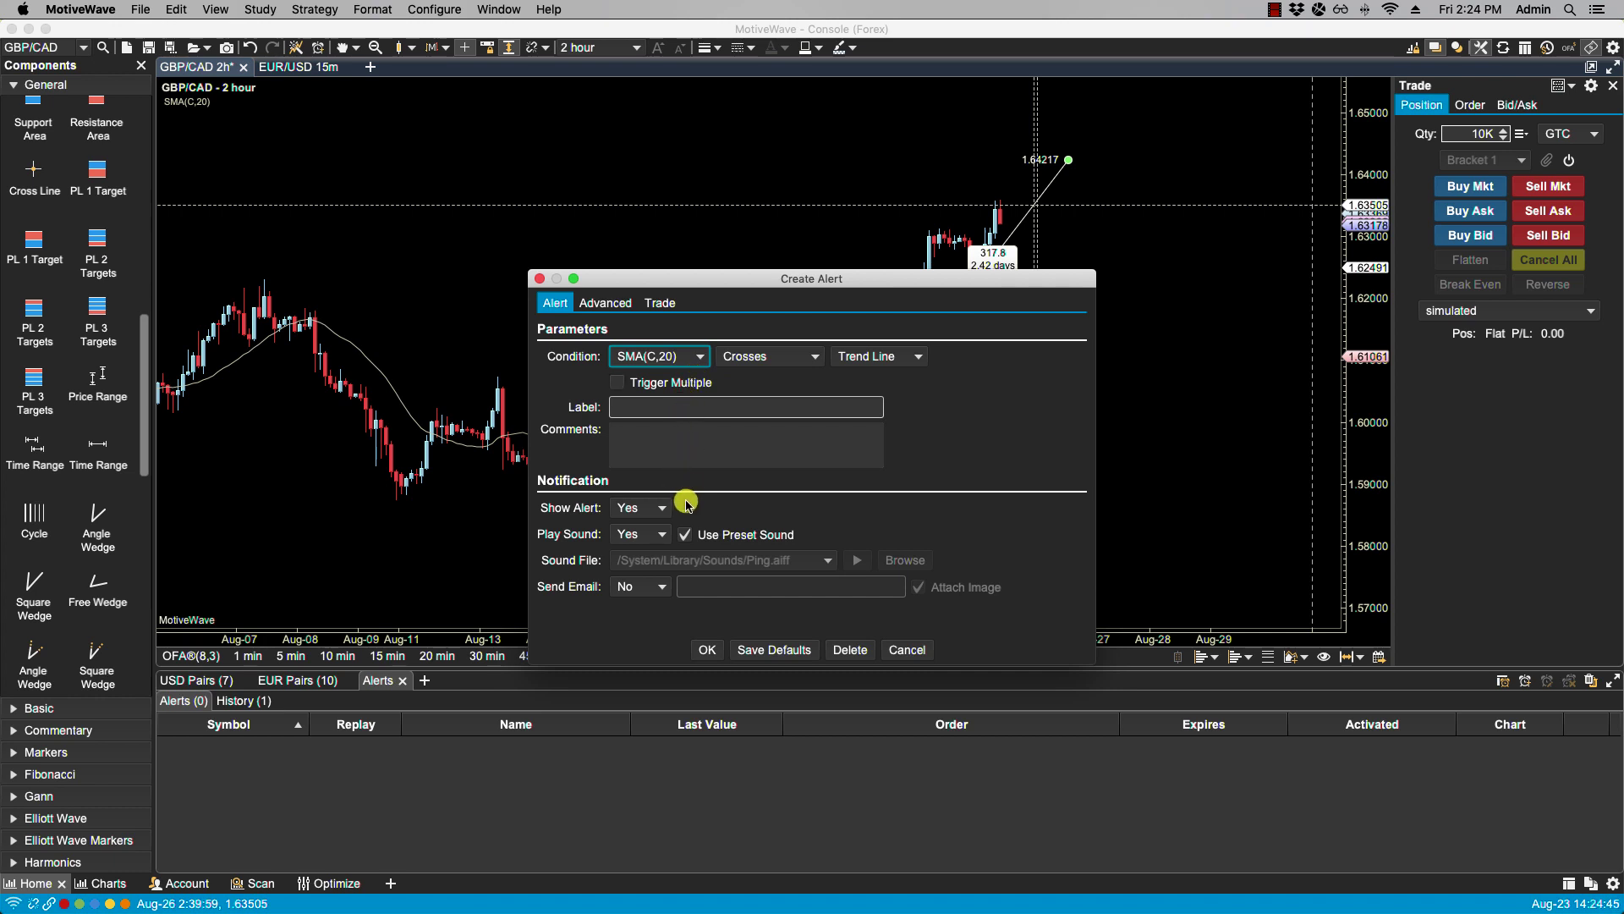
# Save the SMA(C,20) Crosses 1.62860 alert and return to its GBP/CAD chart via the Alerts list
pyautogui.click(707, 650)
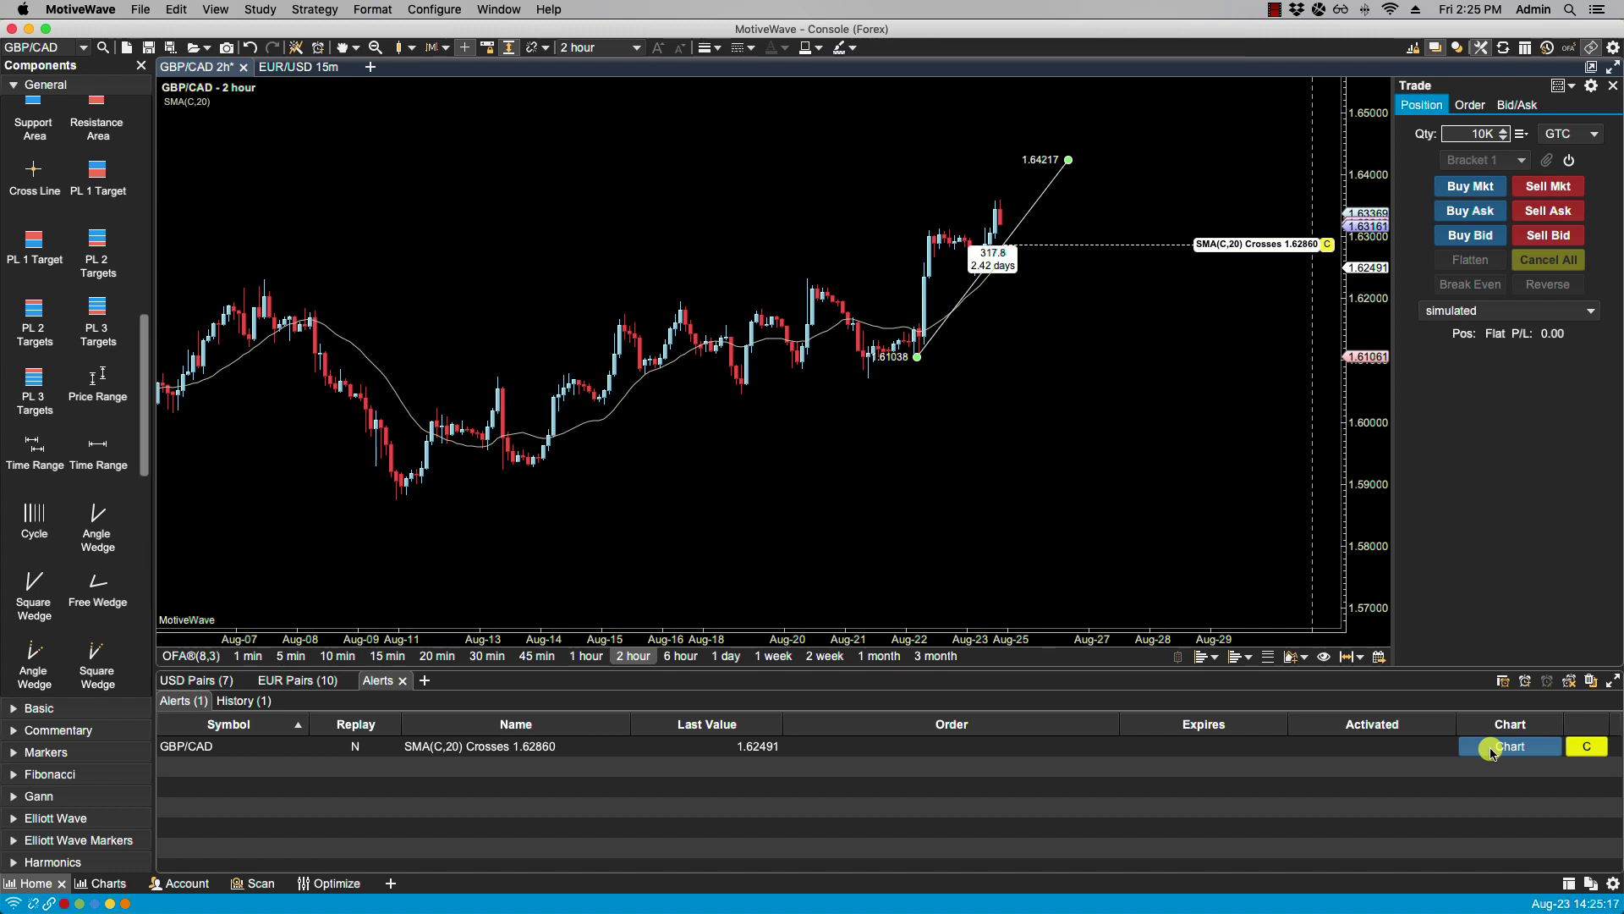
pyautogui.click(1491, 748)
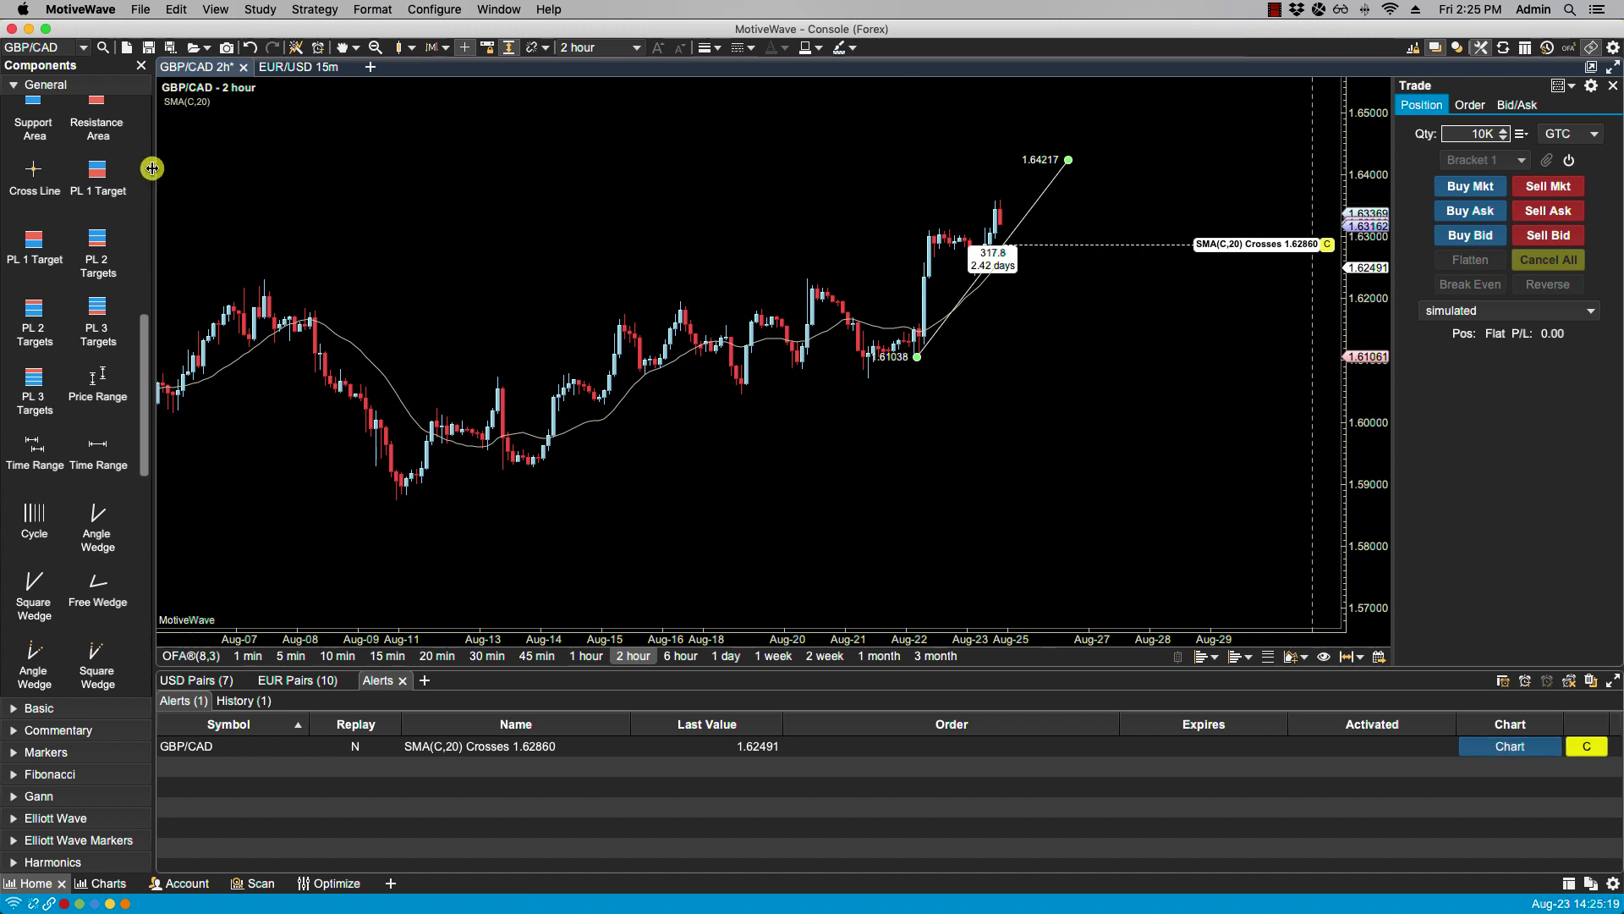
pyautogui.click(291, 68)
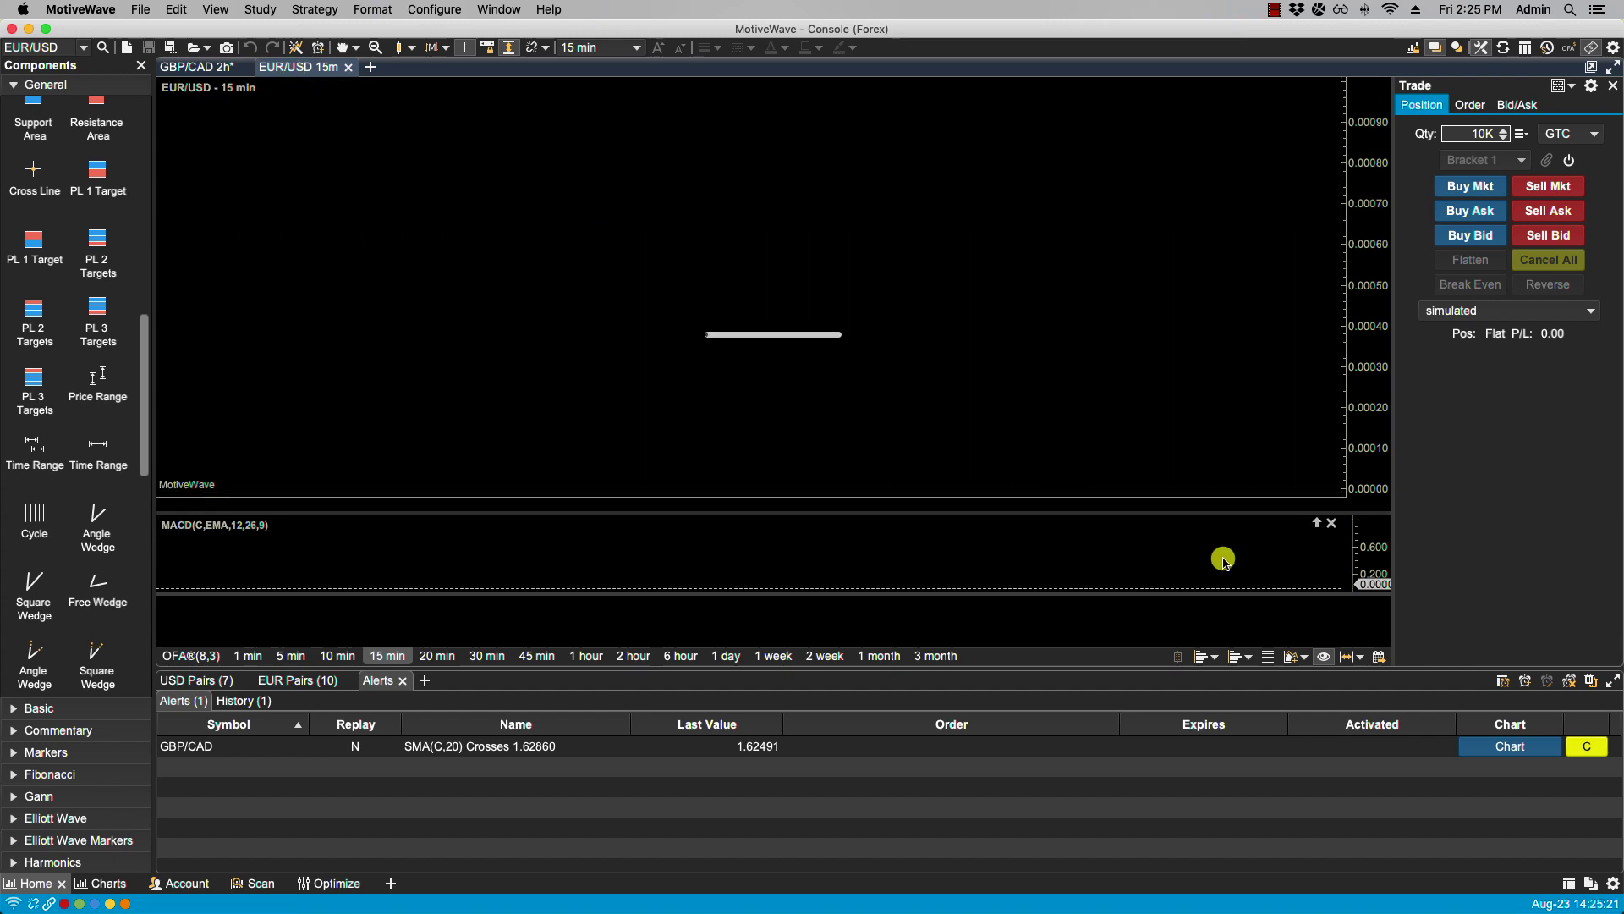
pyautogui.click(1514, 748)
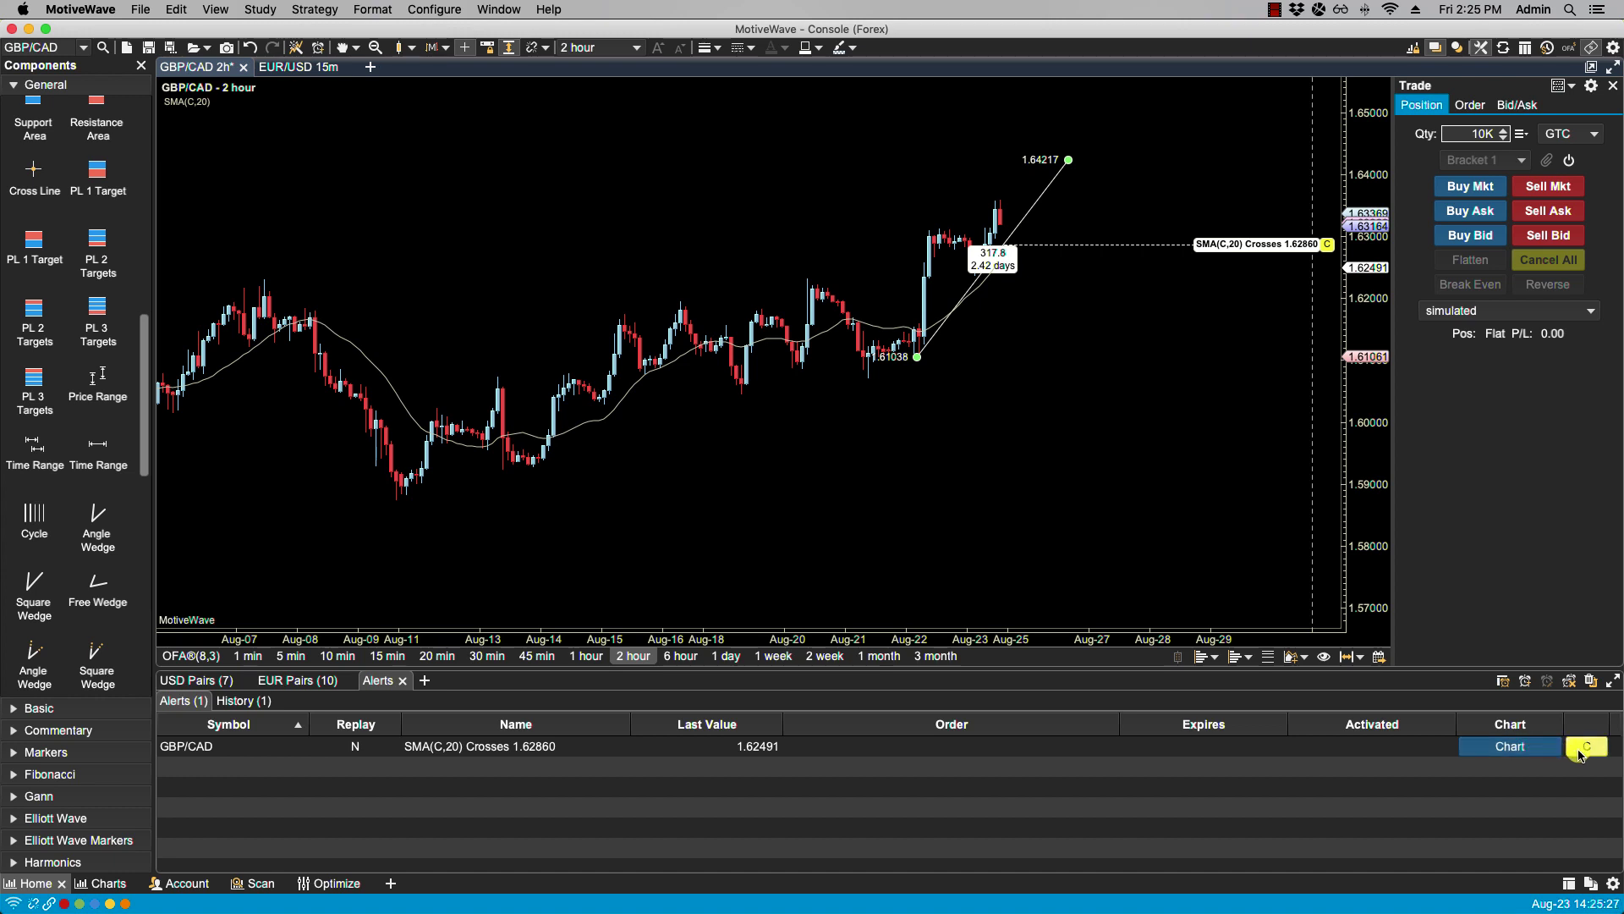
pyautogui.click(1501, 682)
pyautogui.click(1501, 682)
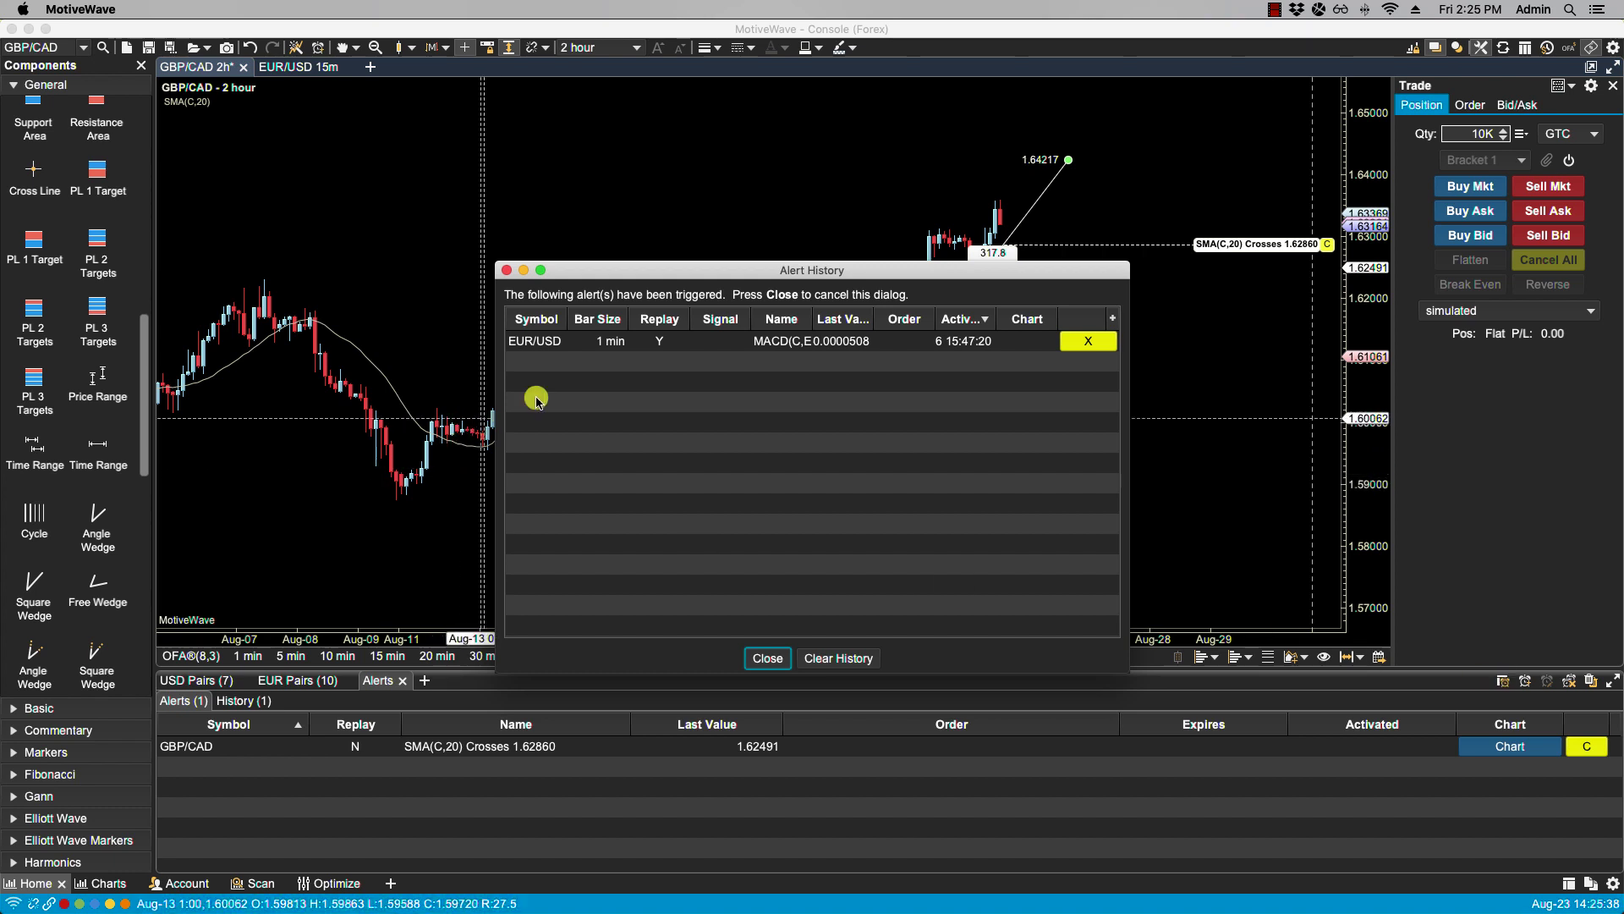
pyautogui.click(766, 658)
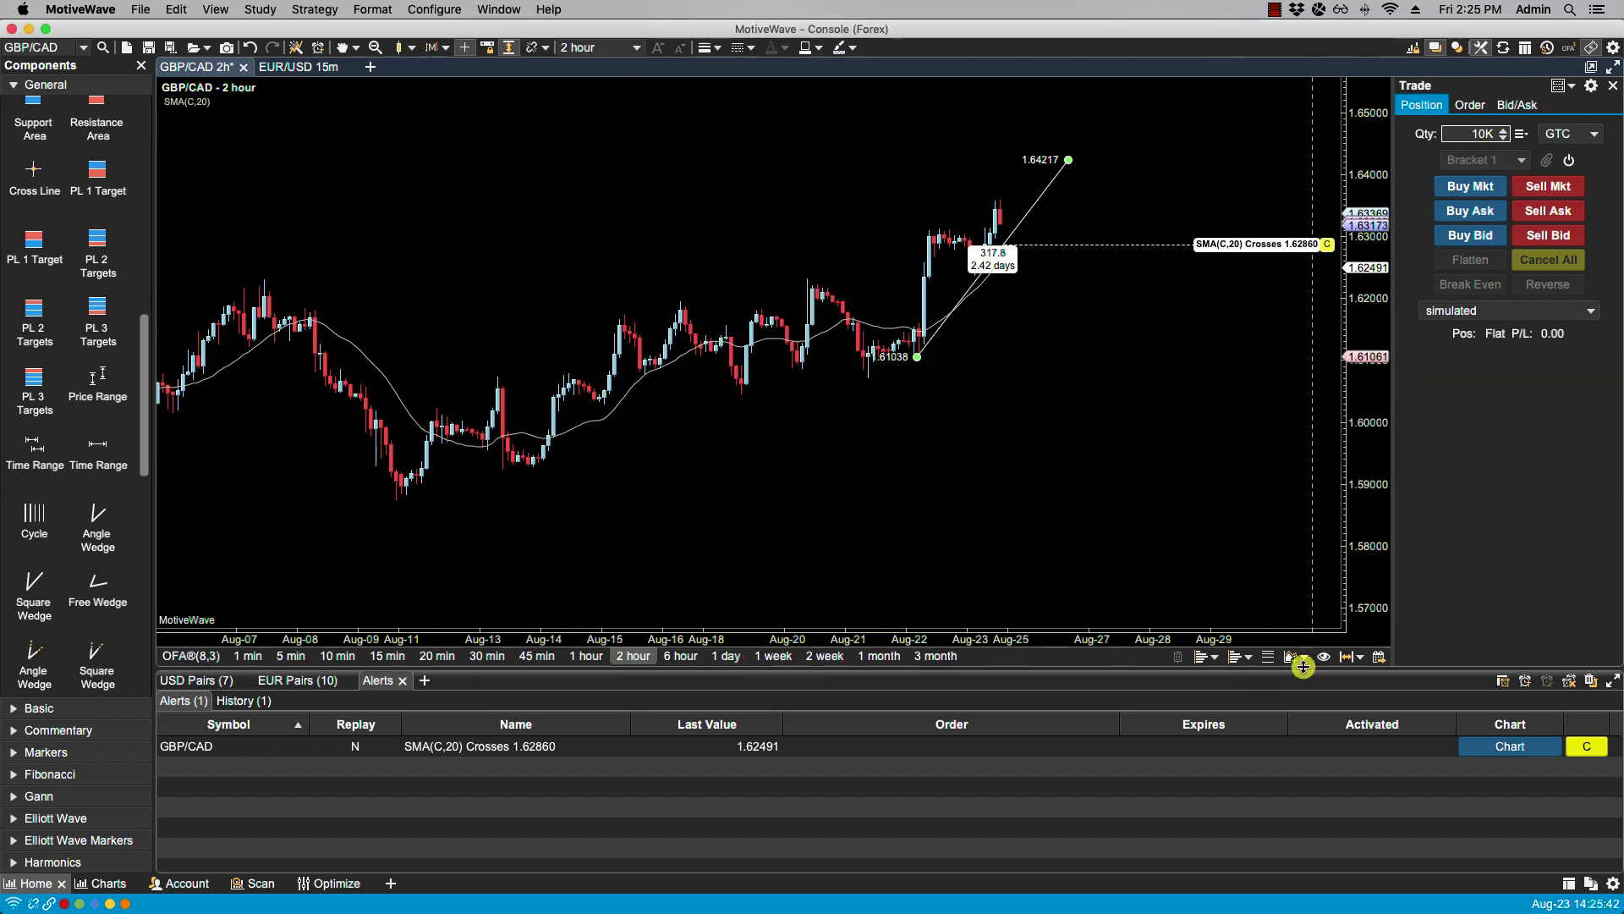
pyautogui.click(1340, 746)
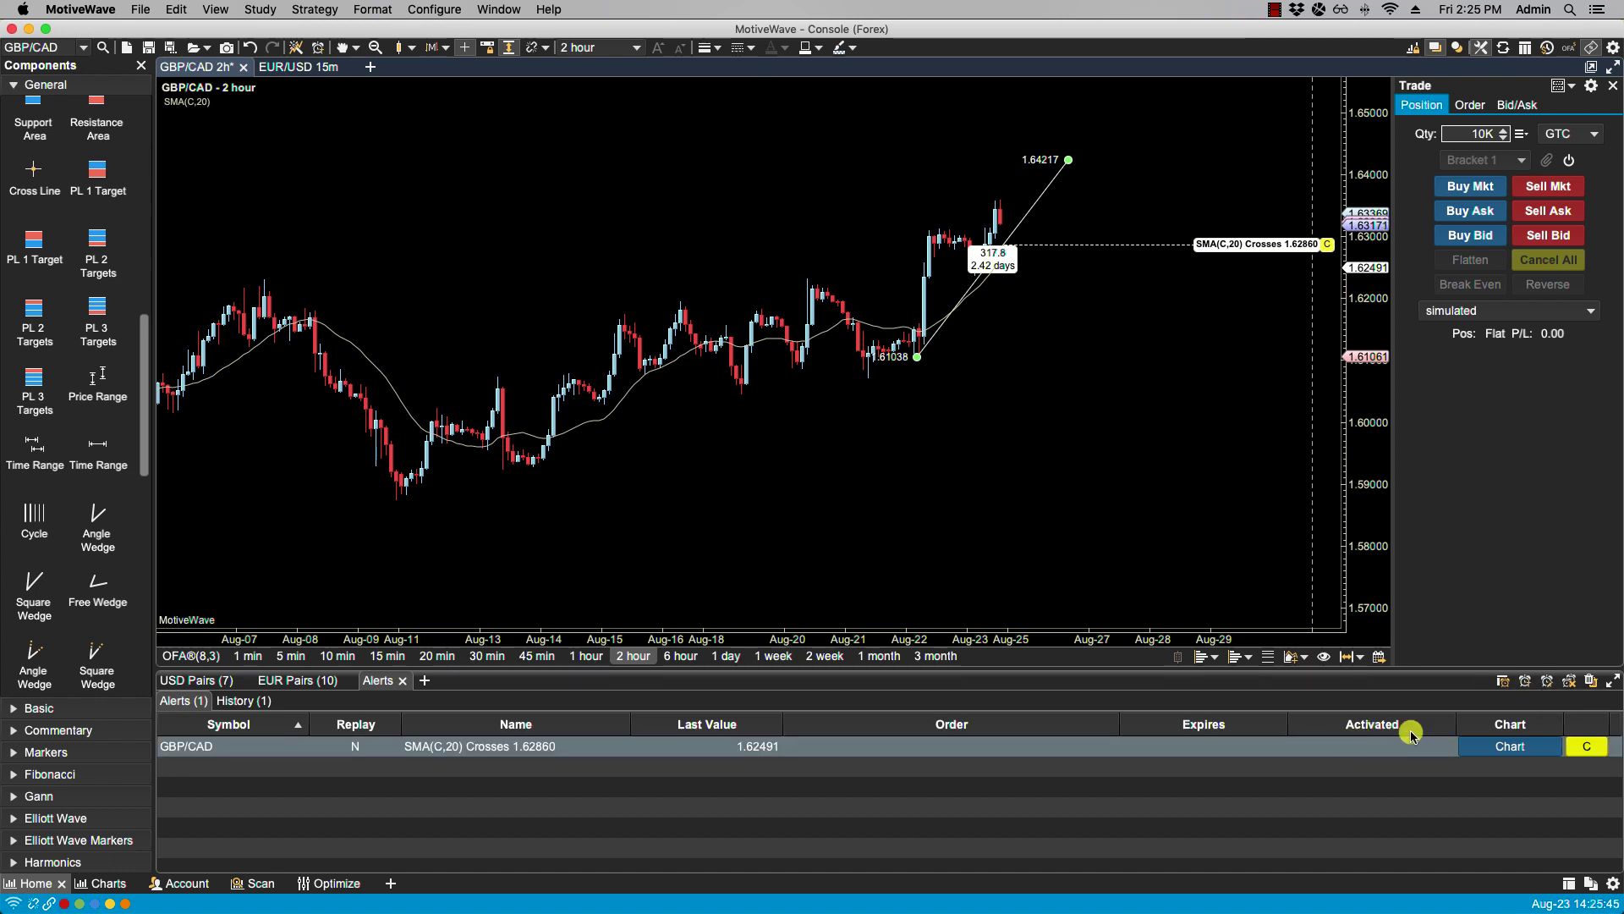
pyautogui.click(1547, 684)
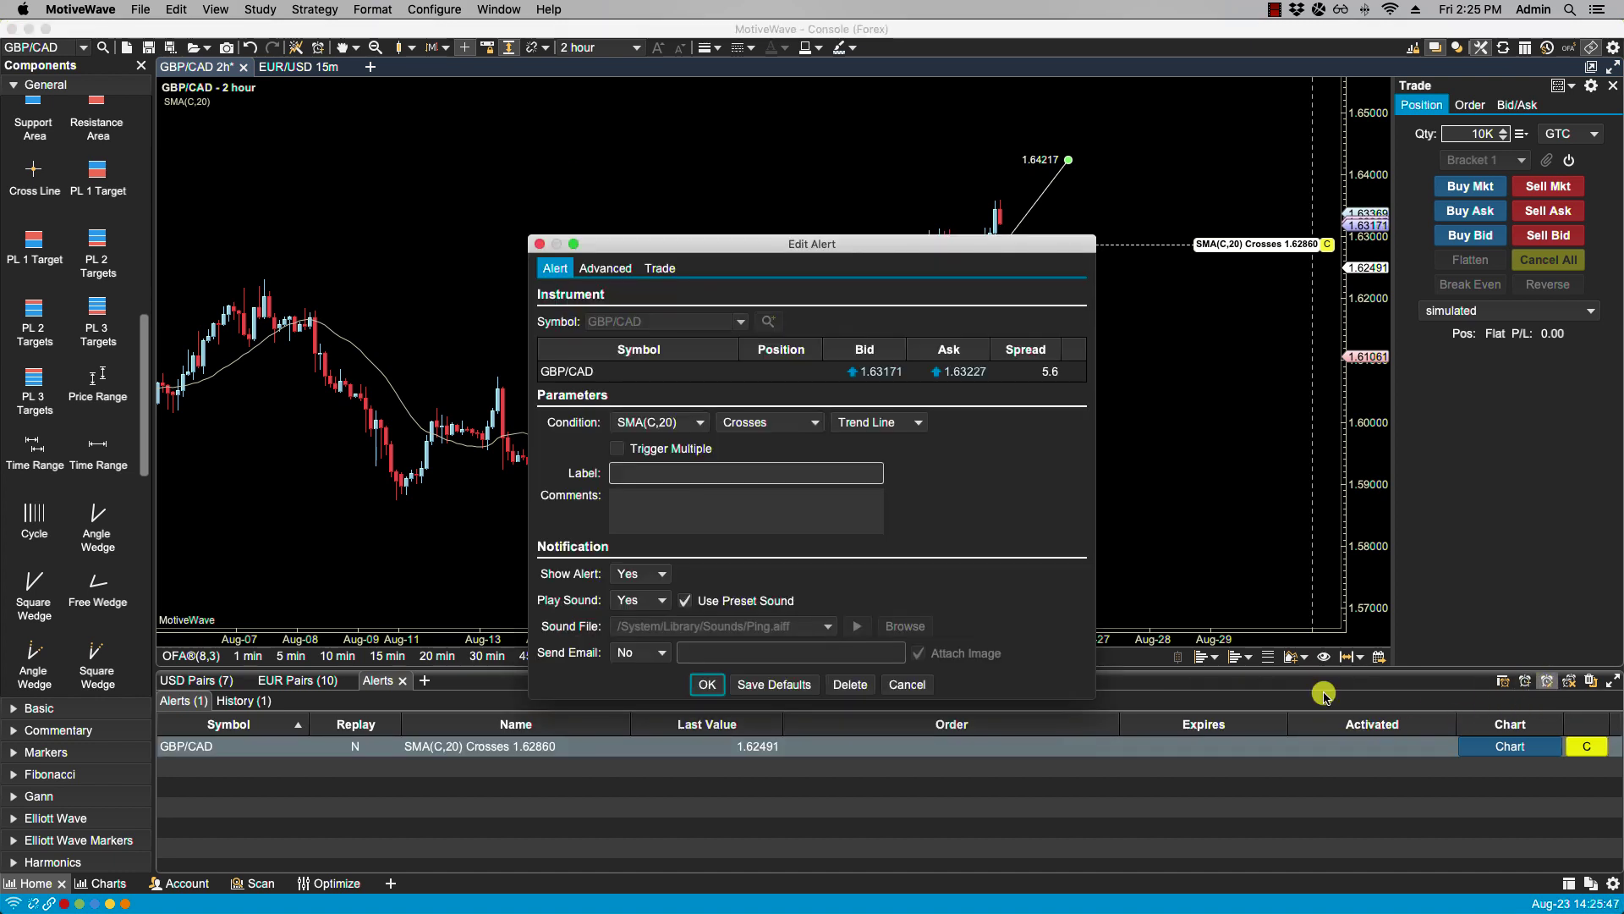
pyautogui.click(910, 687)
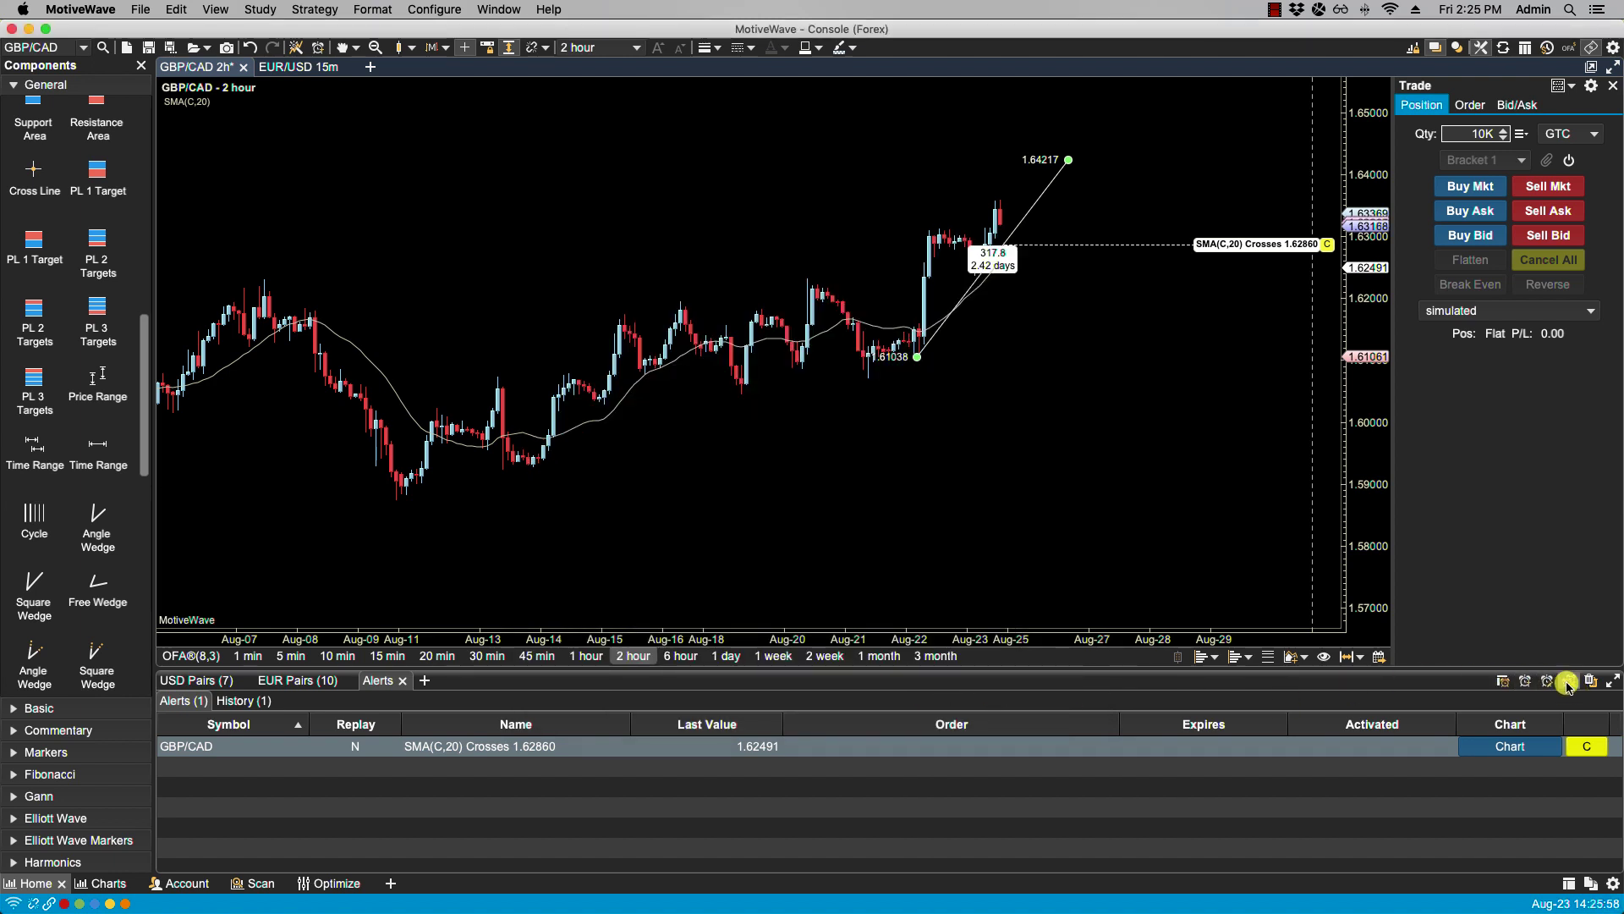